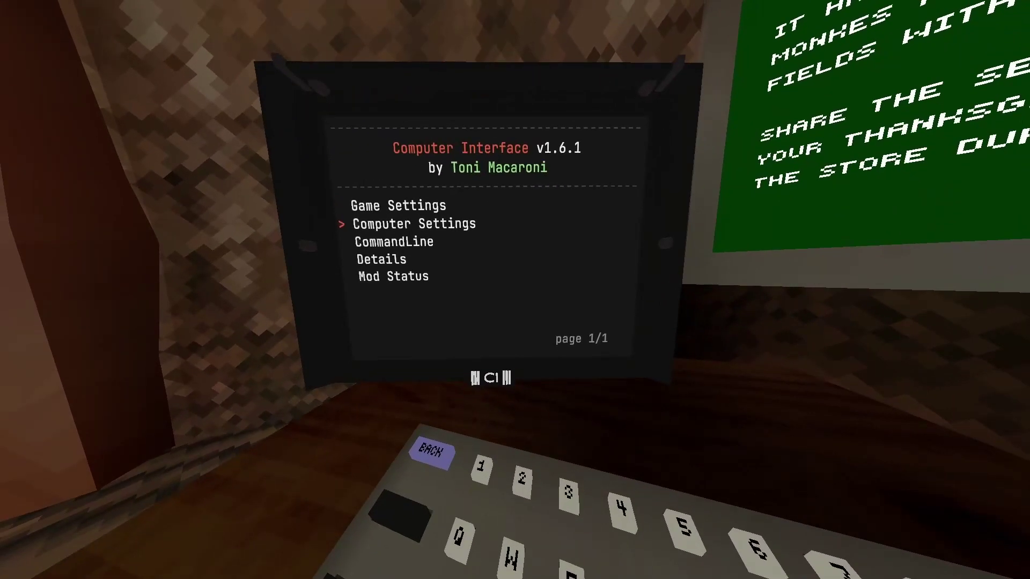
Look through the Game Settings and Mod Status entries of the in-game Computer Interface.
key(Return)
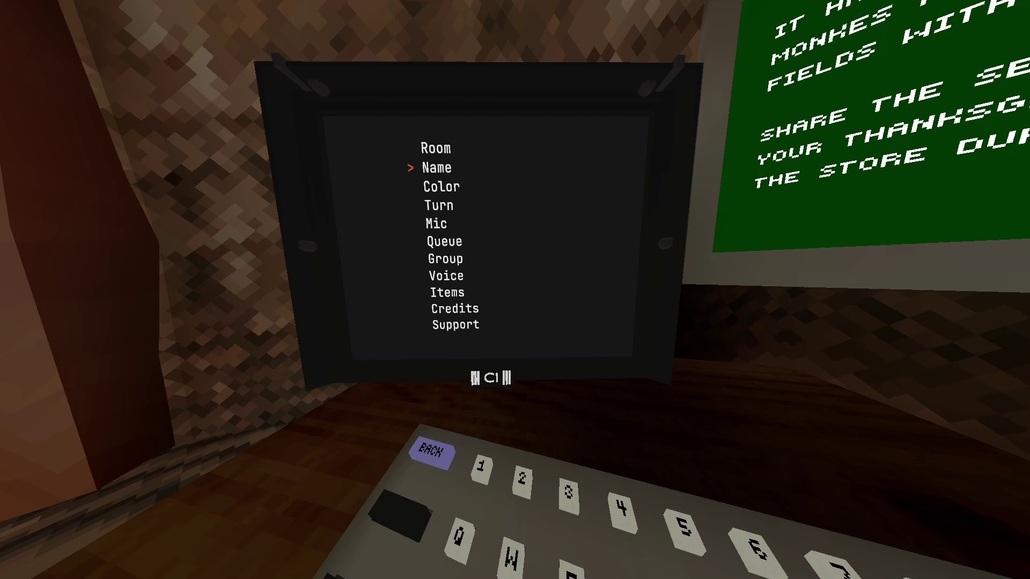
key(BackSpace)
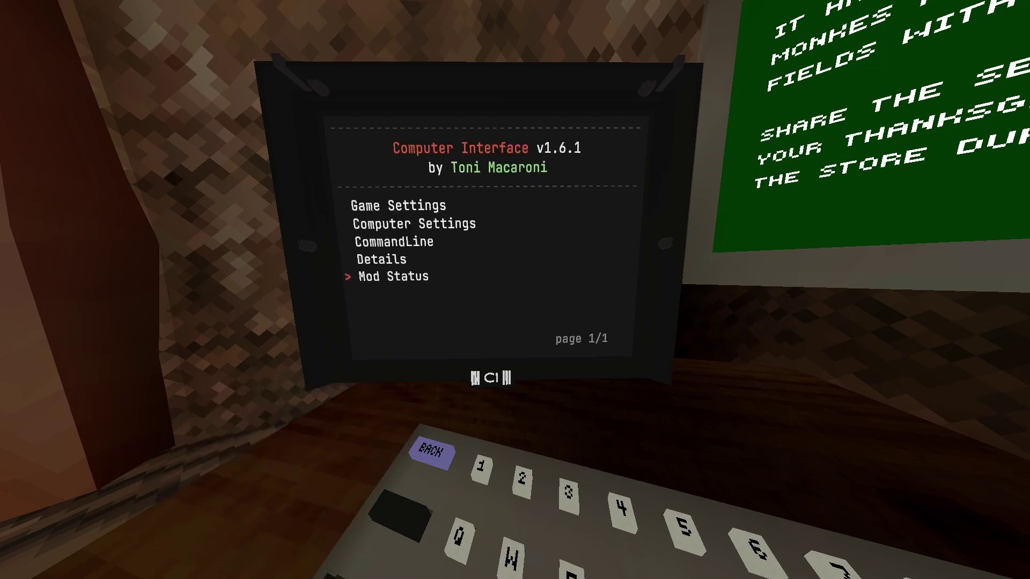
key(Return)
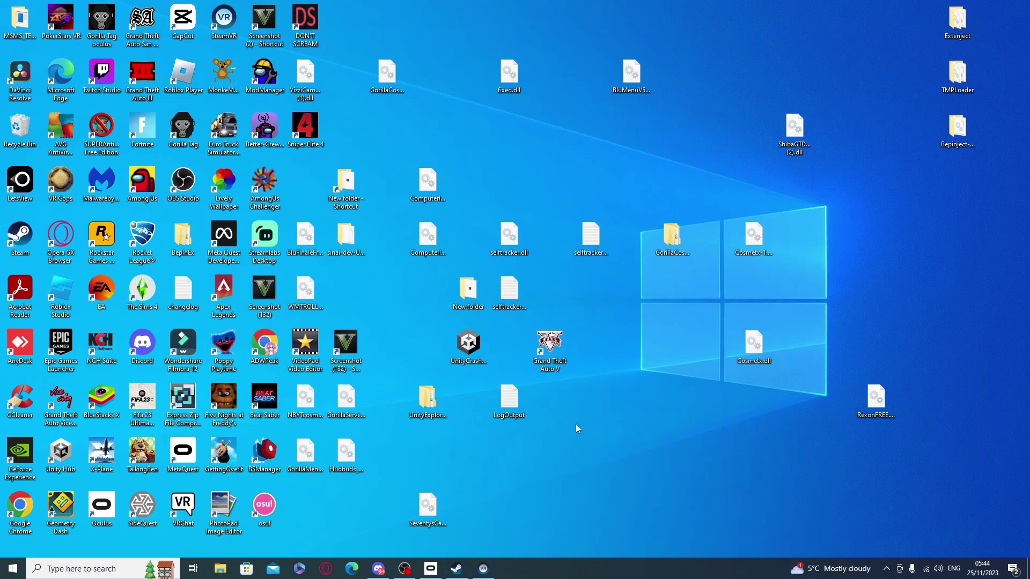
Switch to Discord and download Base_Plugins_2_1.zip and ComputerInterface_2.zip from the base-plugins channel.
click(378, 568)
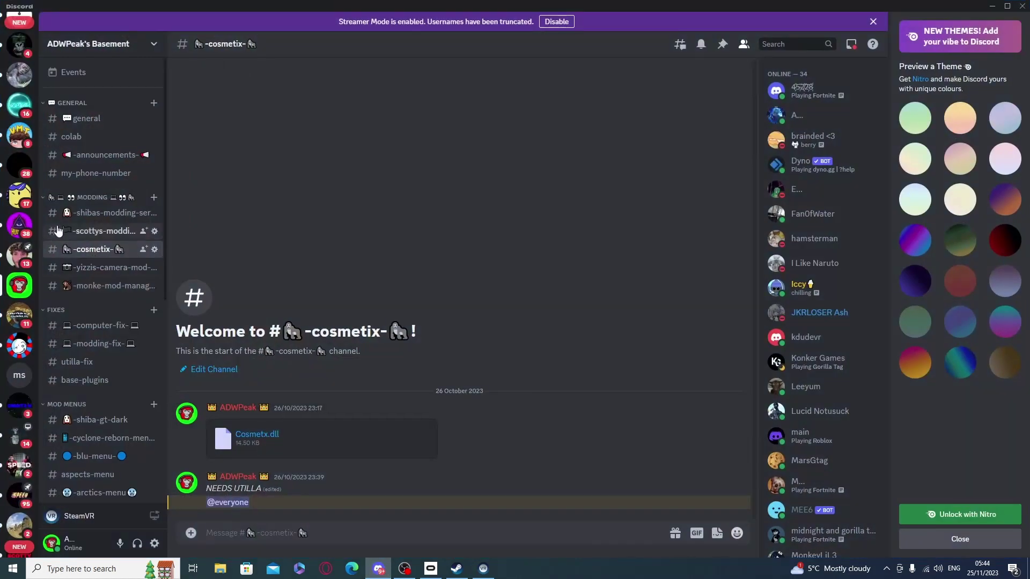
click(97, 383)
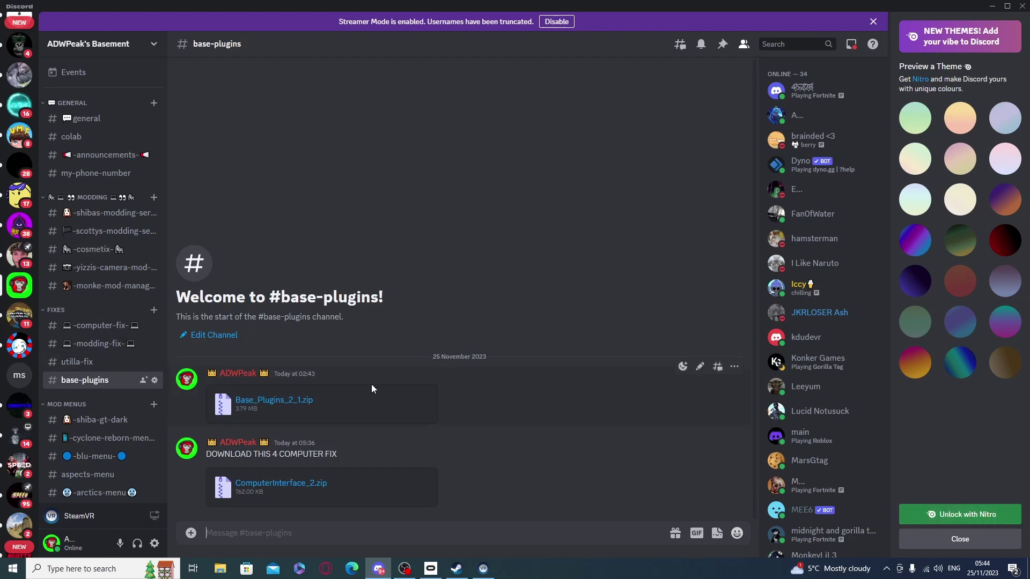
click(432, 388)
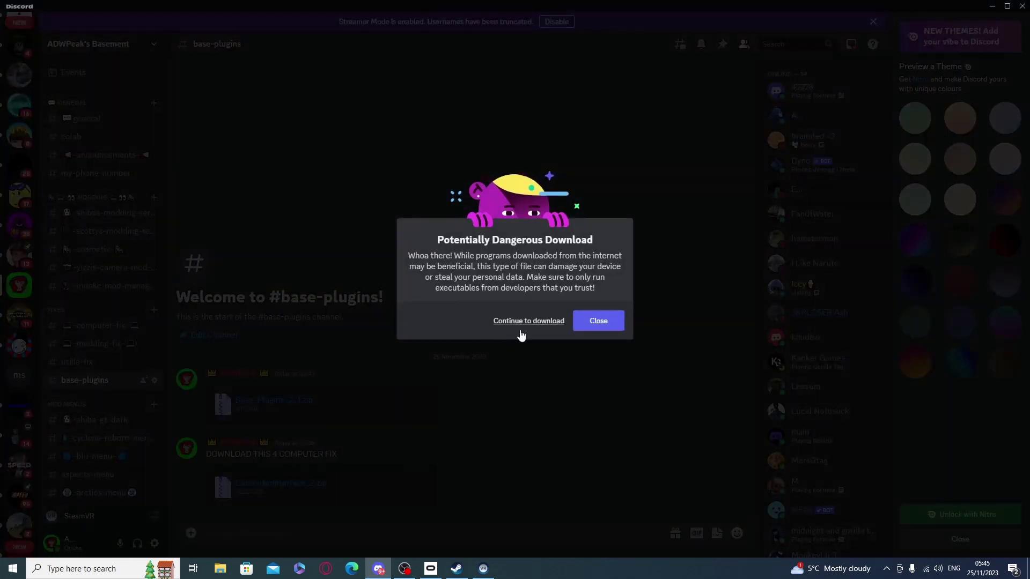
click(528, 322)
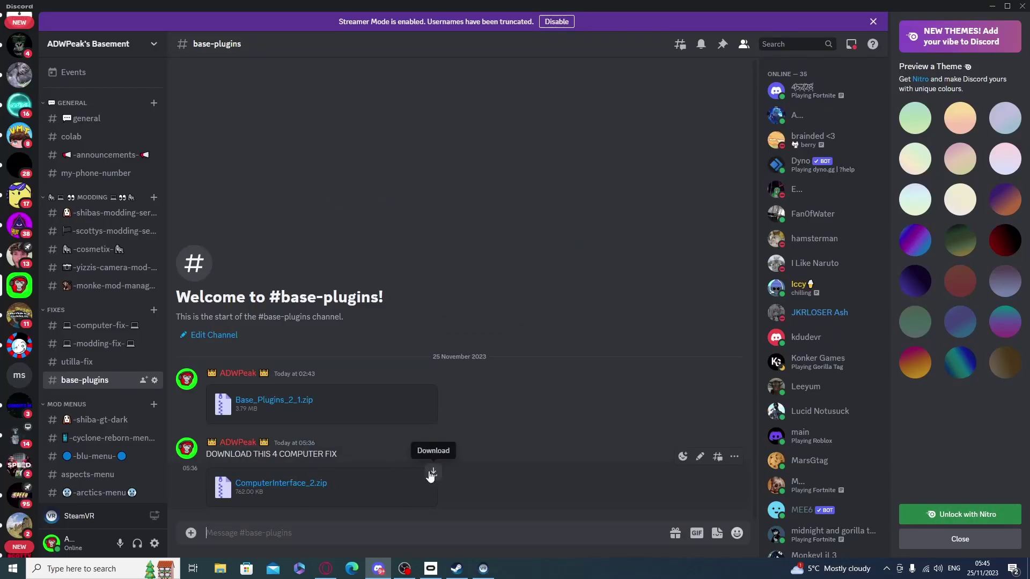
click(432, 472)
click(526, 322)
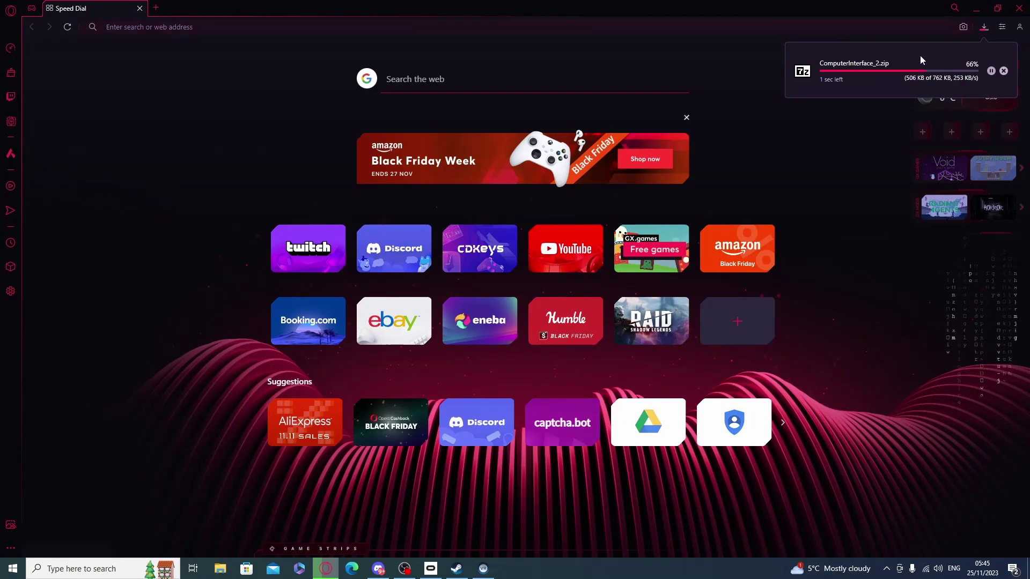
click(976, 8)
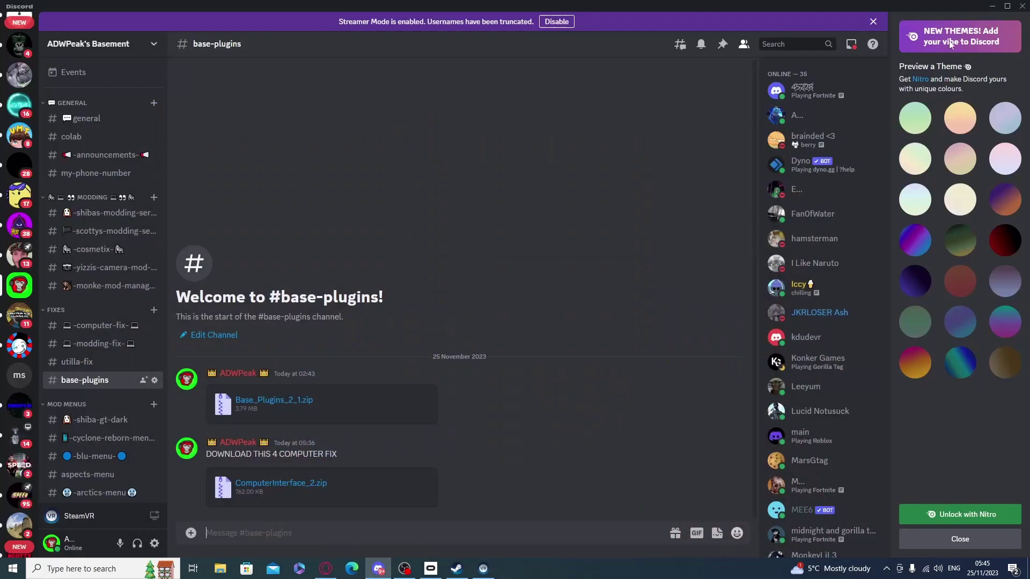
In File Explorer, extract the downloaded Base_Plugins_2_1 archive into a Base_Plugins_2_1 folder in Downloads.
click(220, 570)
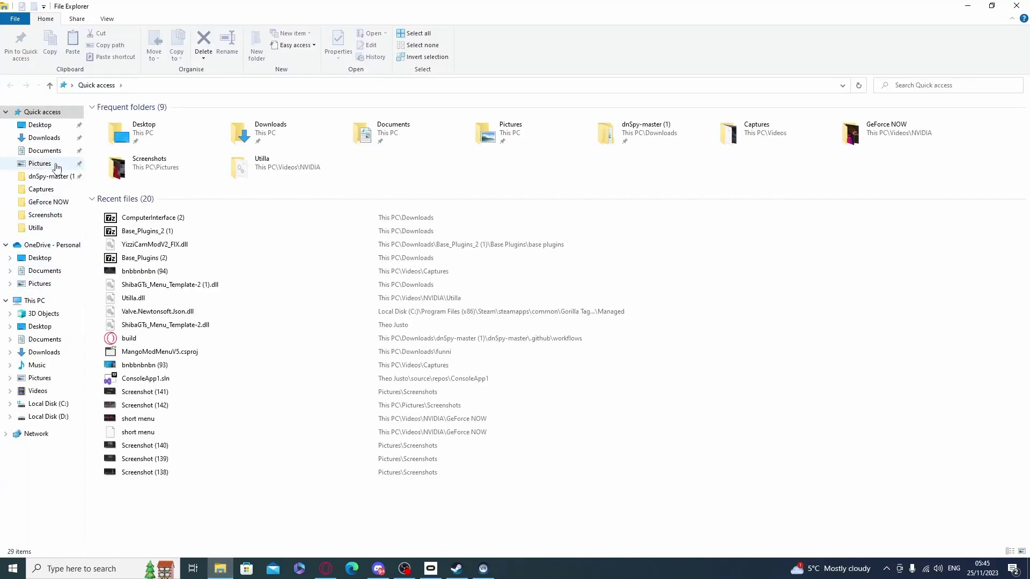
click(43, 138)
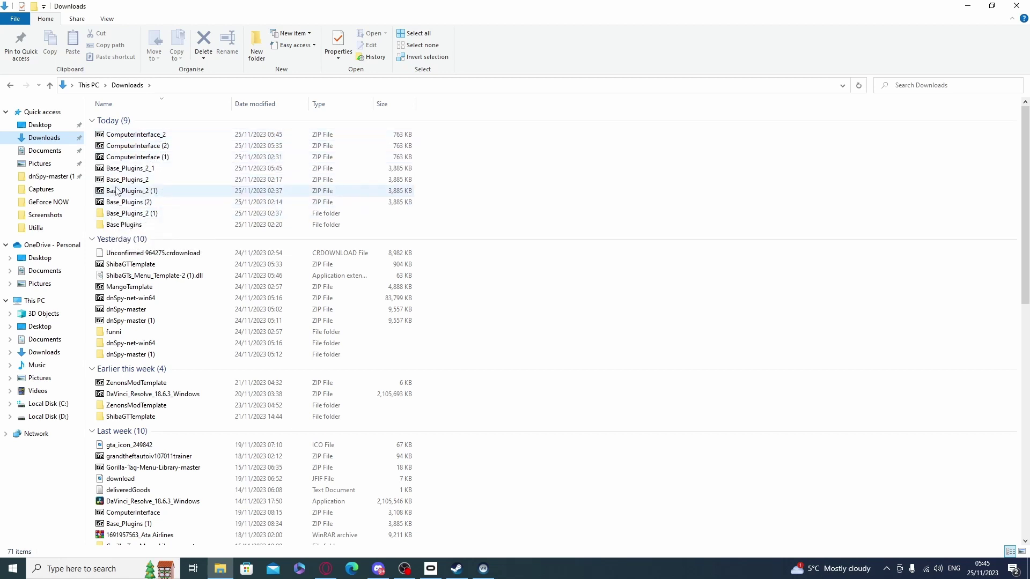
mouse_move(154, 171)
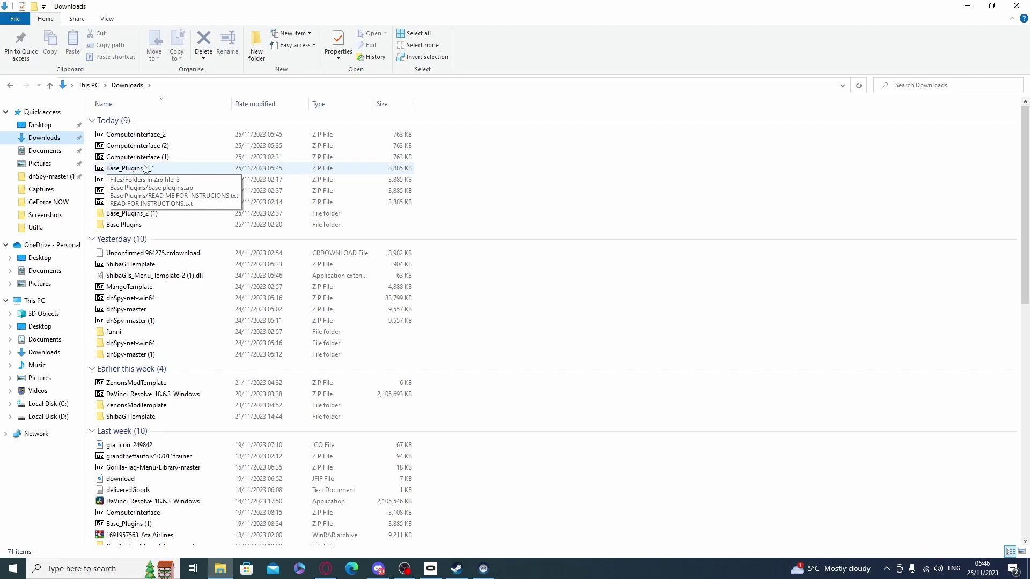
click(146, 172)
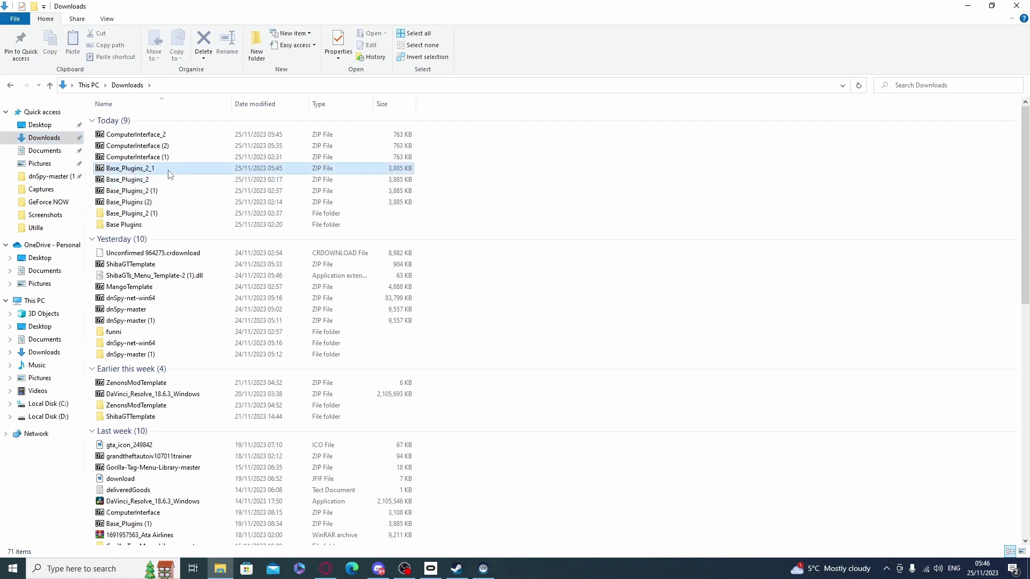
right_click(156, 172)
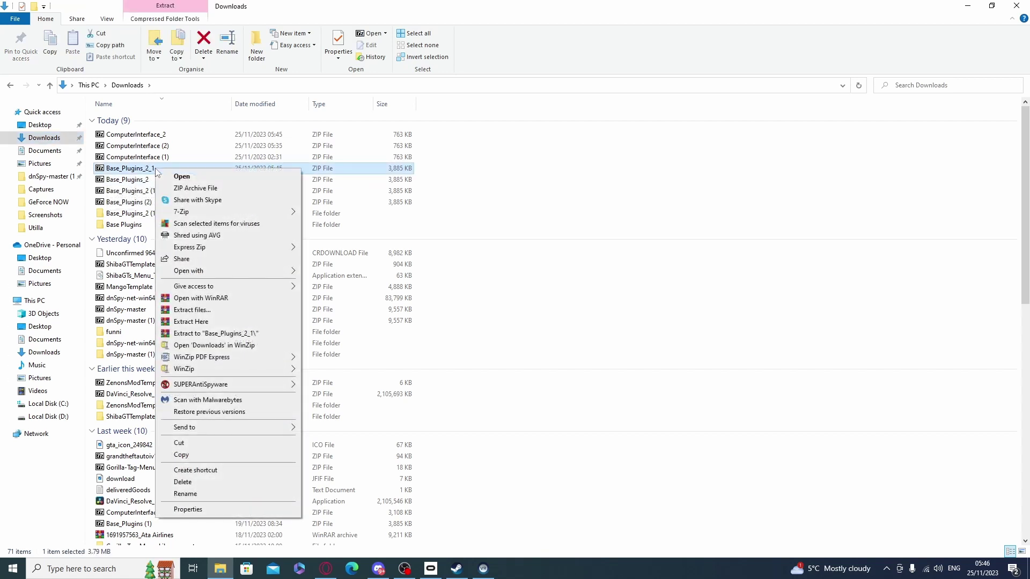
click(218, 310)
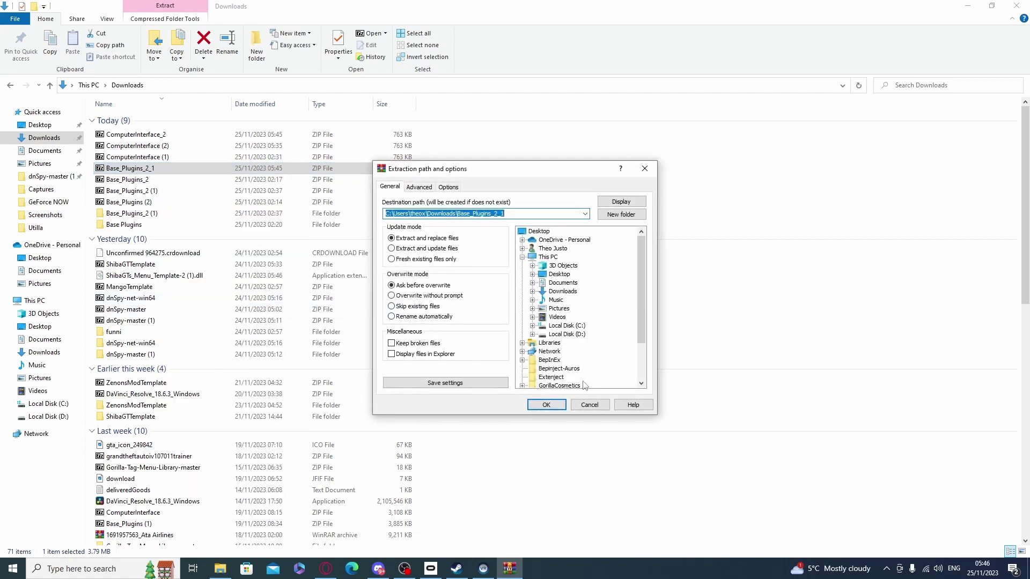
click(546, 405)
key(alt+Tab)
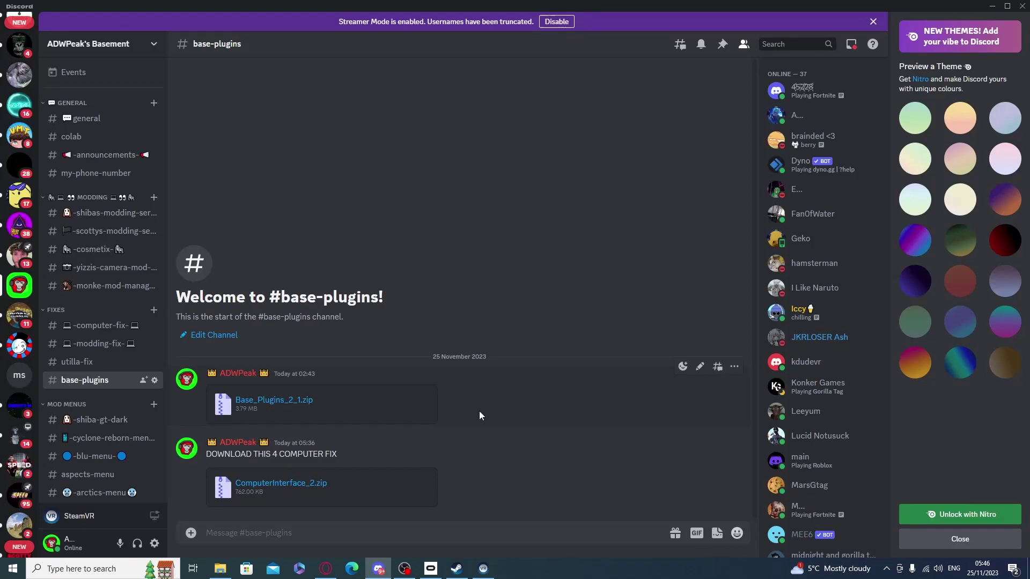
click(218, 574)
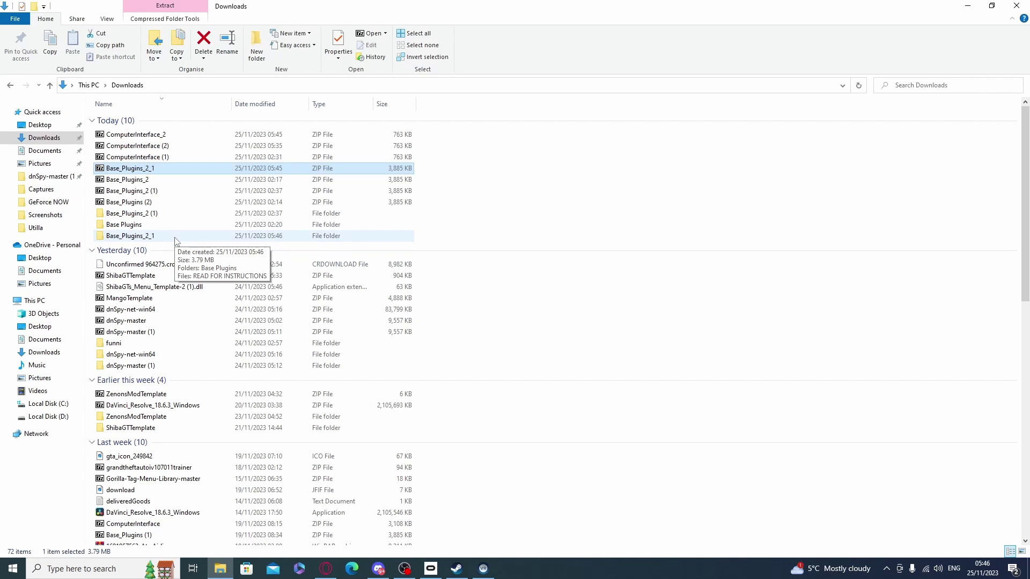
click(123, 236)
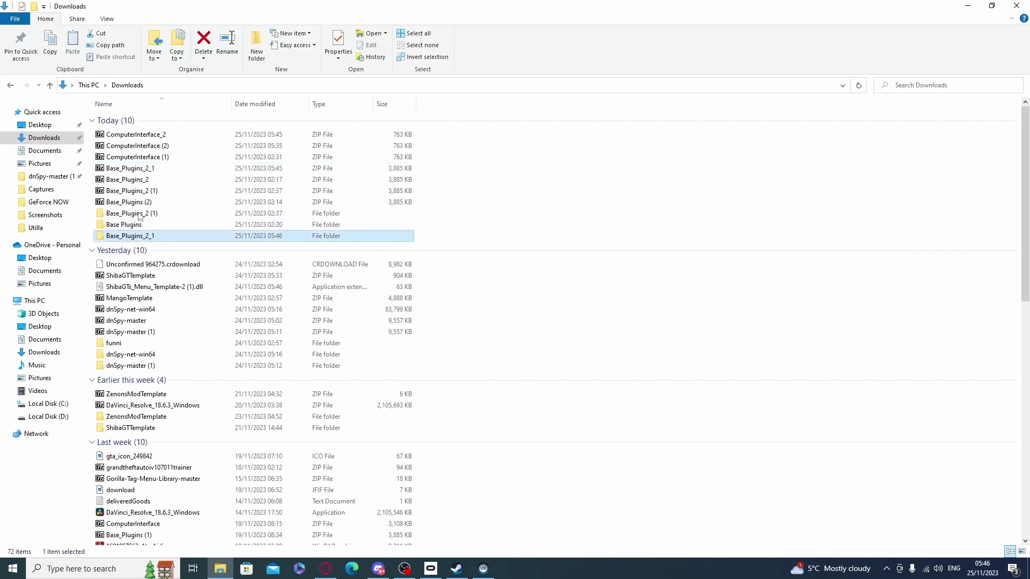
Extract the ComputerInterface_2 archive into its own folder in Downloads.
click(170, 135)
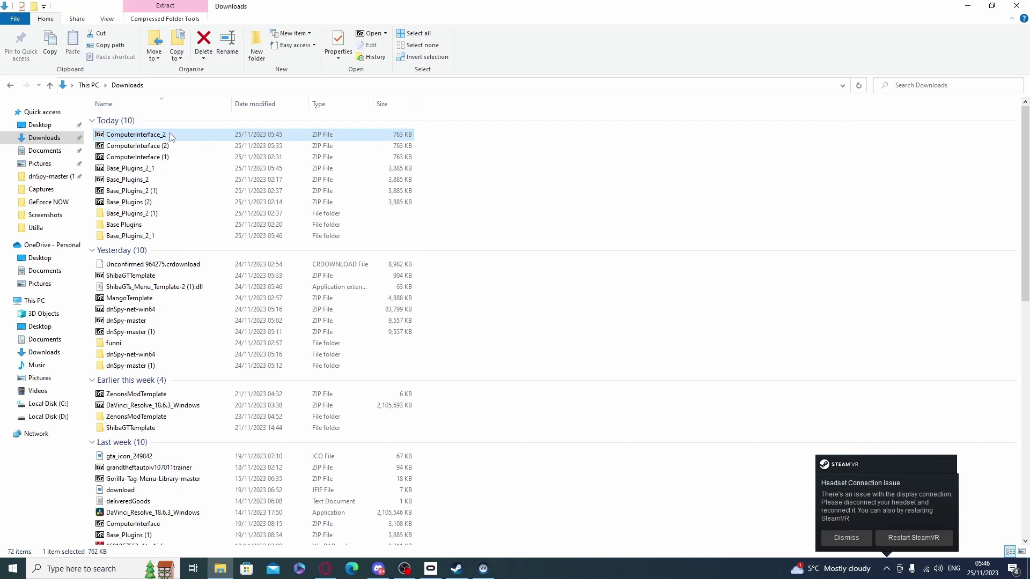
right_click(171, 137)
click(208, 273)
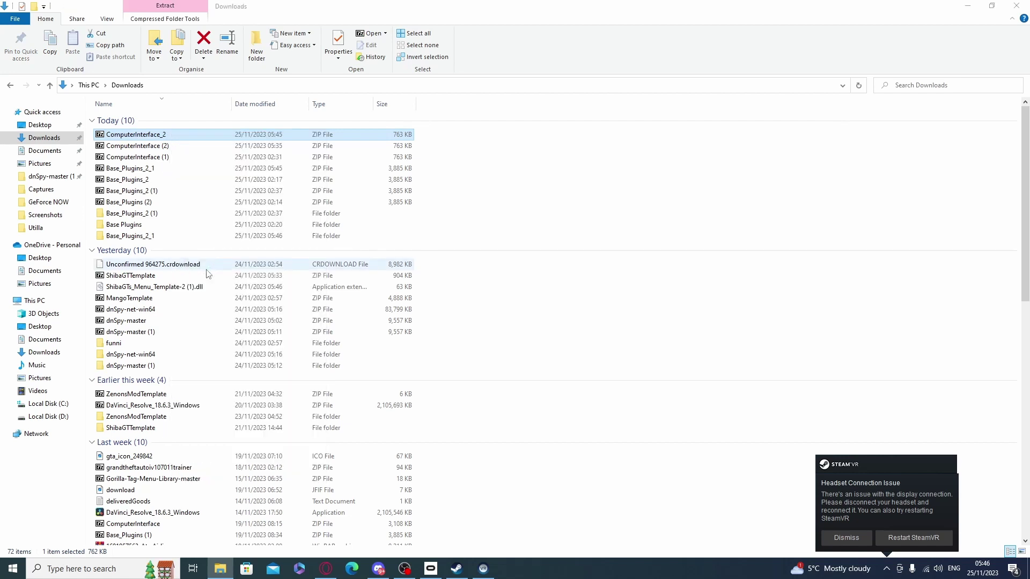
click(545, 406)
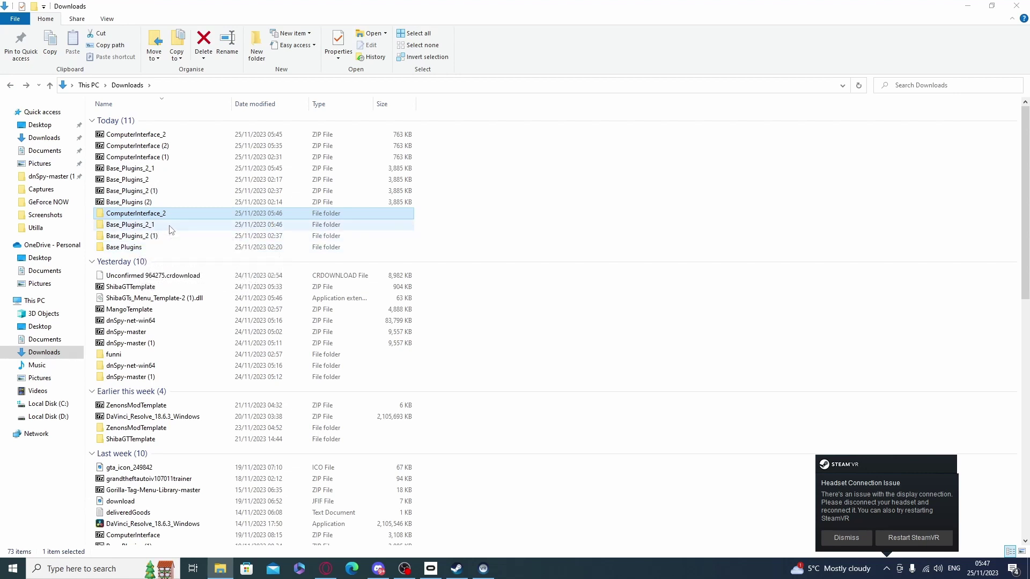
Extract the base plugins archive inside the Base Plugins subfolder of the extracted Base_Plugins_2_1 folder.
double_click(168, 227)
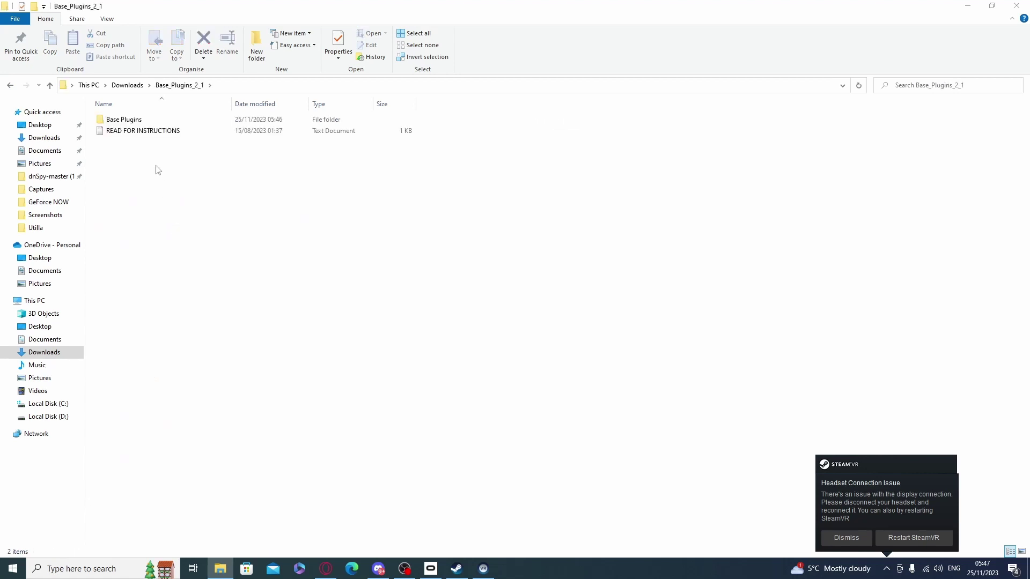
double_click(127, 119)
right_click(127, 123)
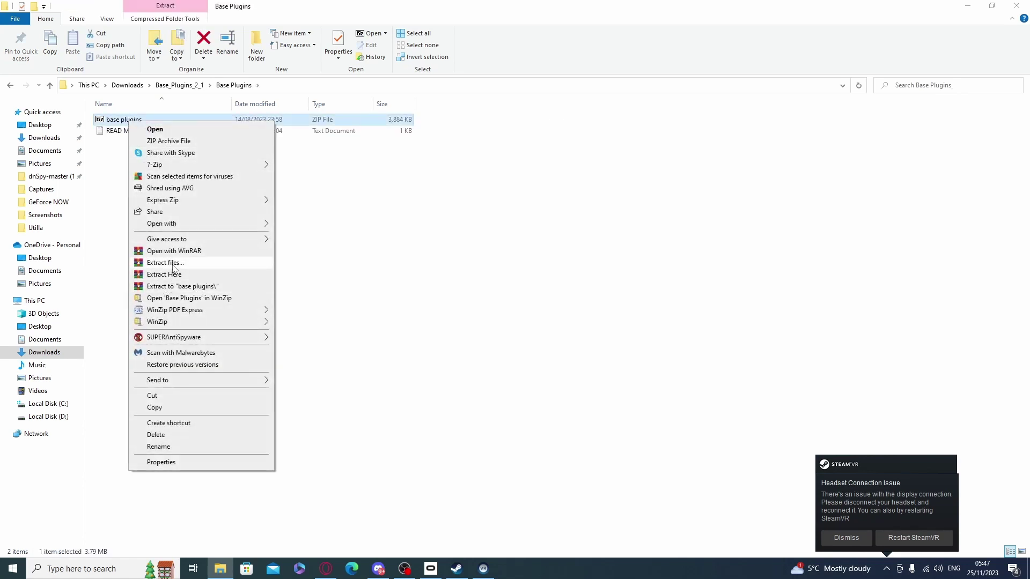
click(175, 263)
click(544, 404)
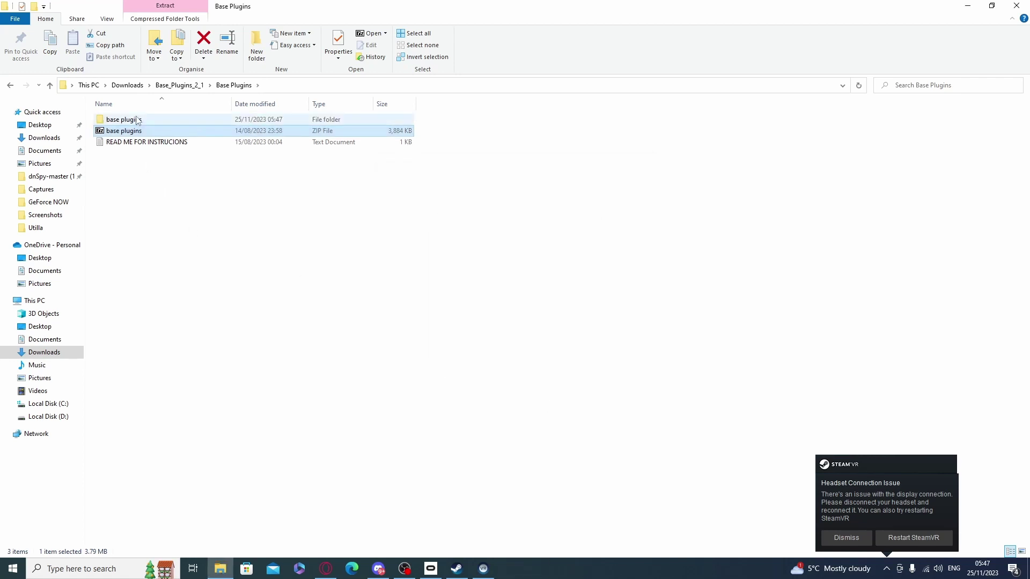
Delete YizziCamModV2_FIX.dll and the ComputerInterface folder from the extracted base plugins folder.
double_click(135, 119)
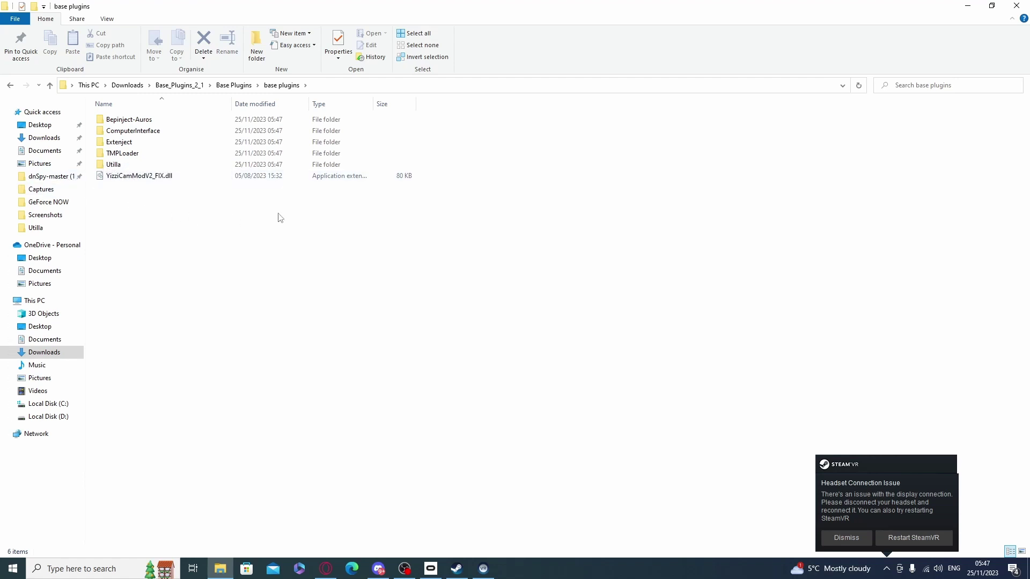
drag(121, 187, 138, 180)
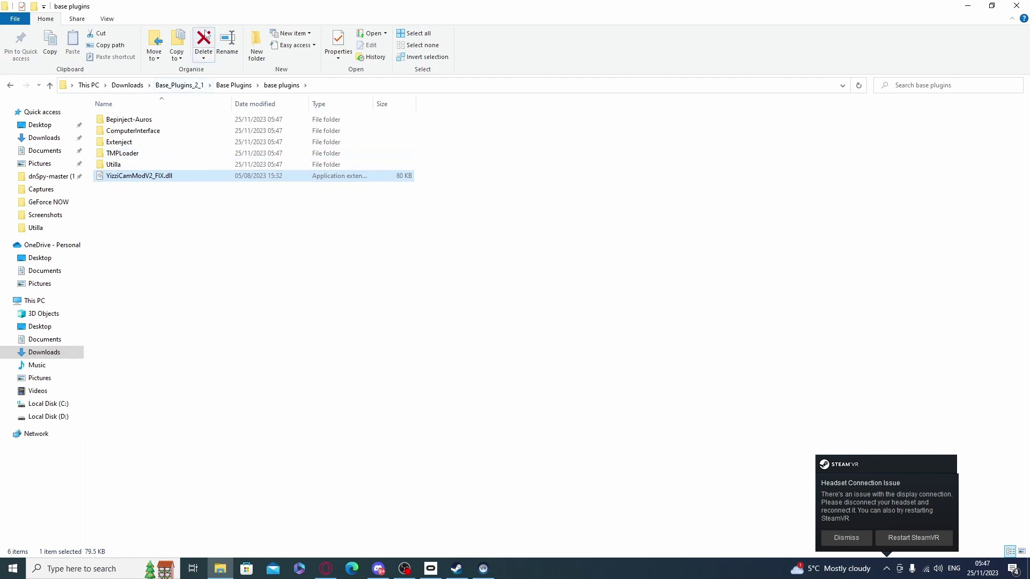
click(205, 37)
click(106, 134)
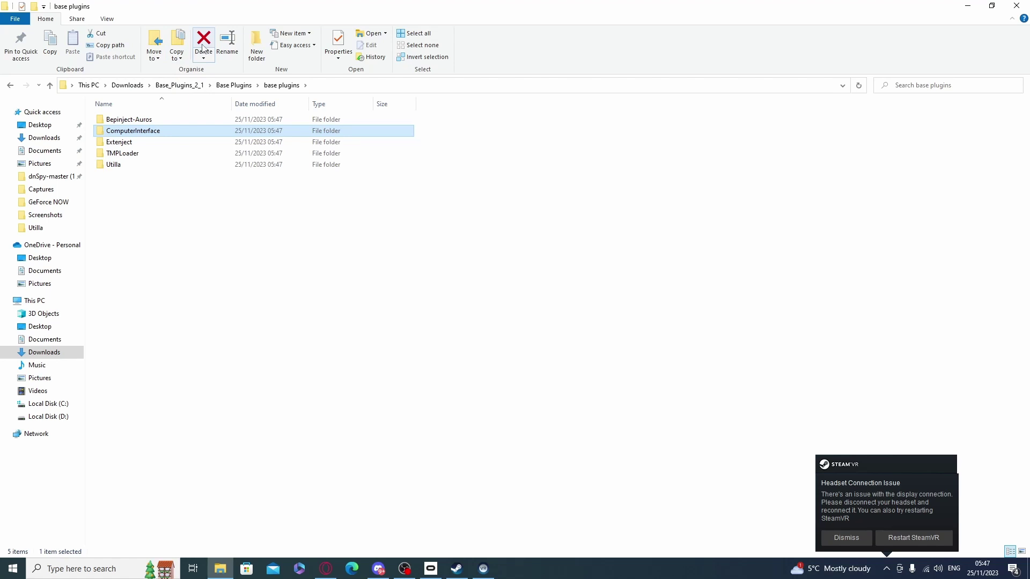
click(198, 48)
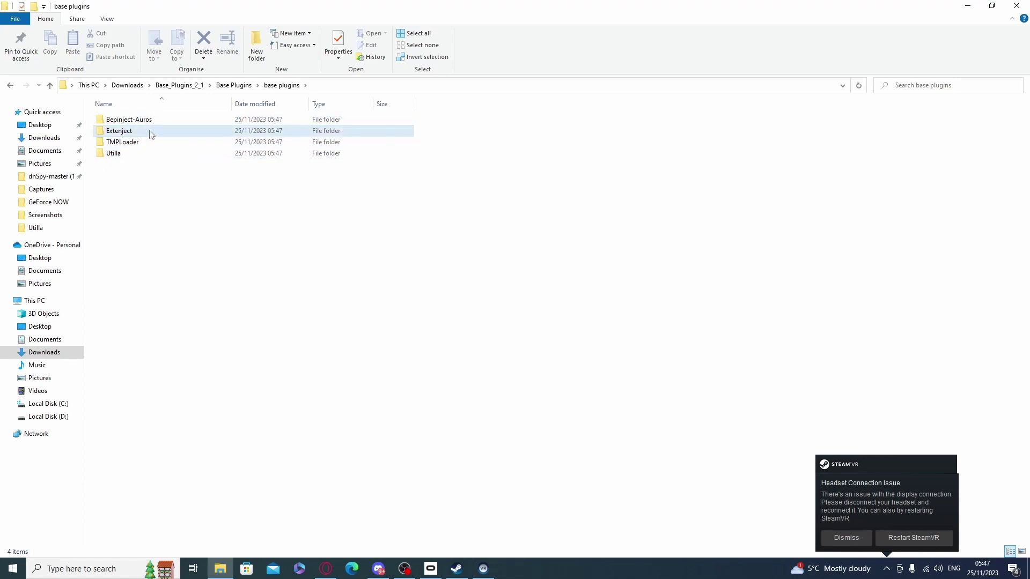
Open Downloads in a second File Explorer window and move the ComputerInterface_2 folder into the base plugins folder.
mouse_move(134, 138)
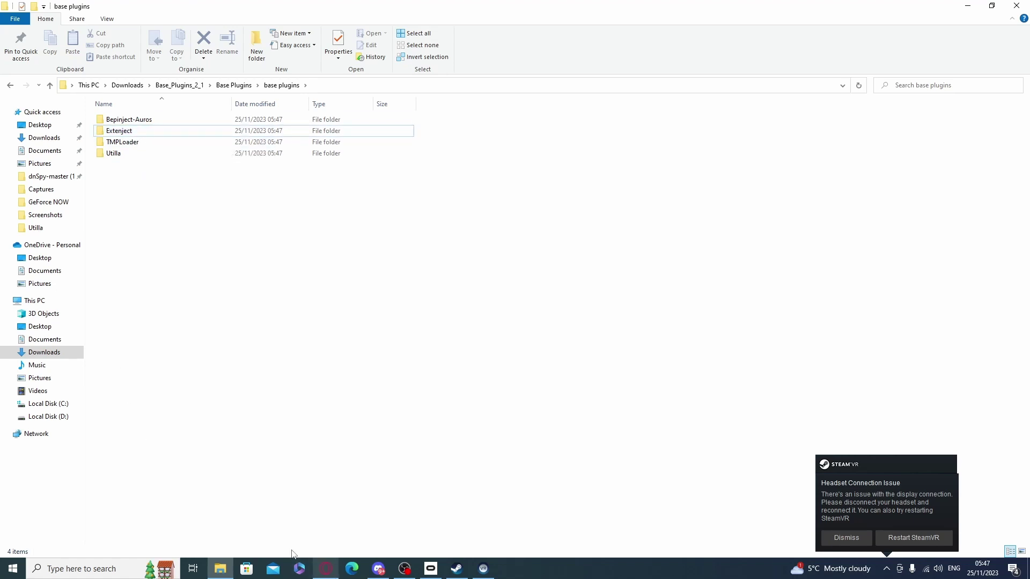
right_click(229, 564)
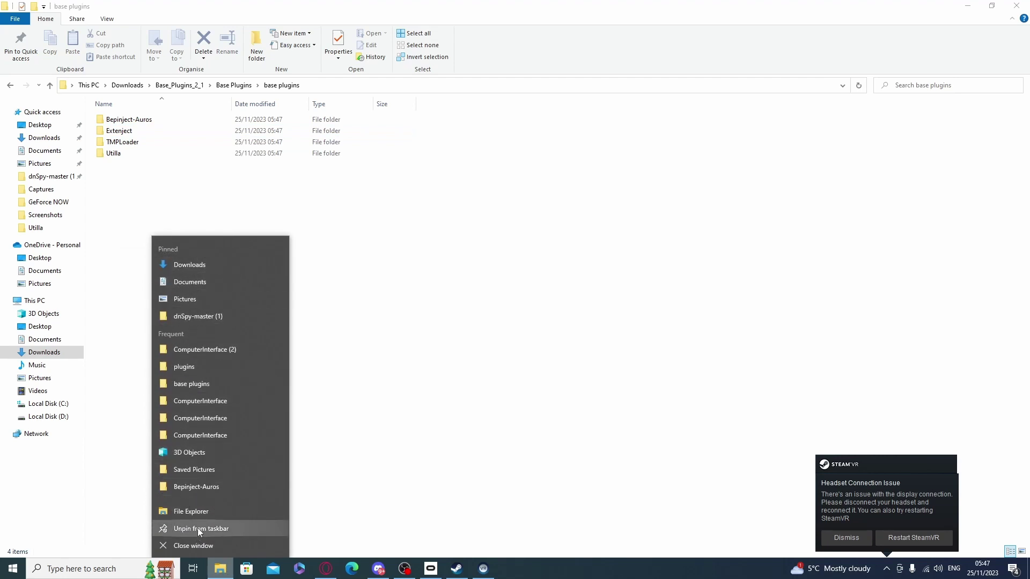
click(200, 512)
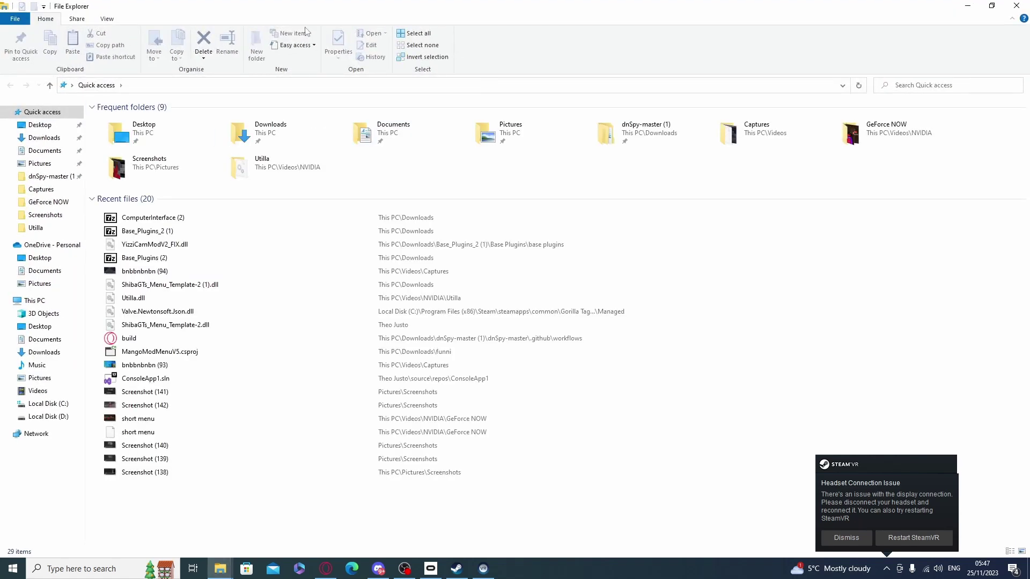
double_click(342, 7)
drag(341, 7, 658, 187)
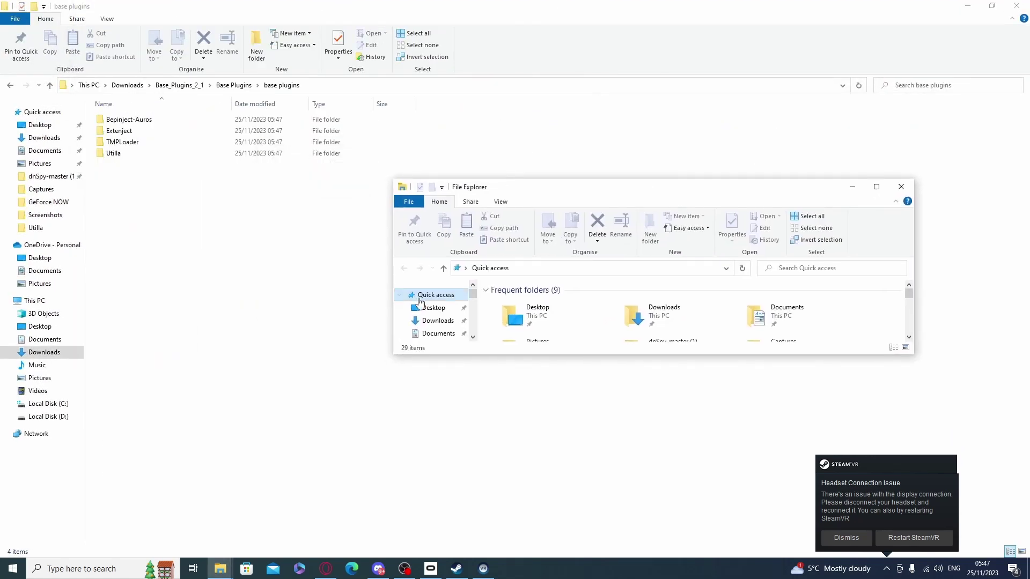
click(416, 321)
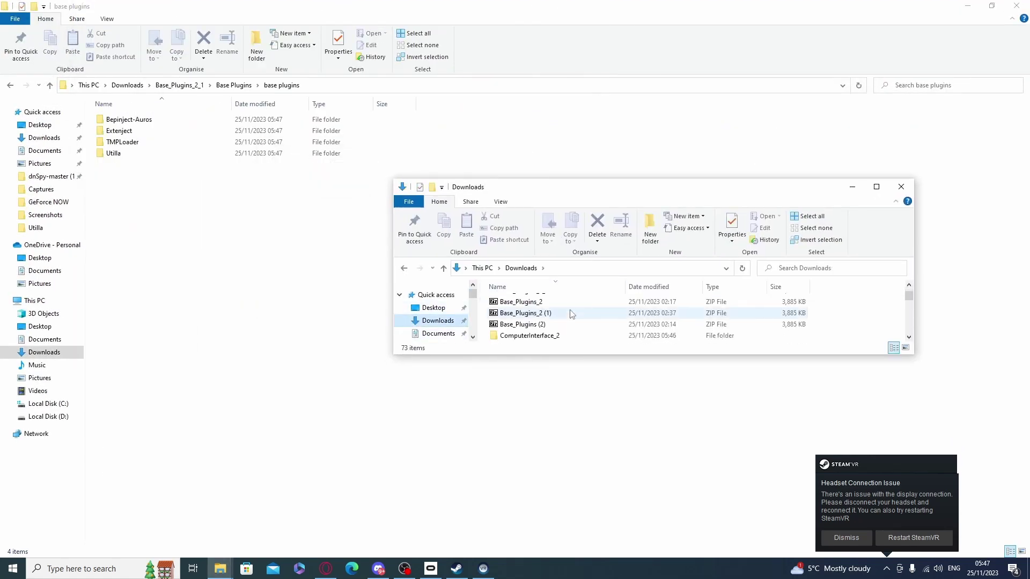
click(563, 336)
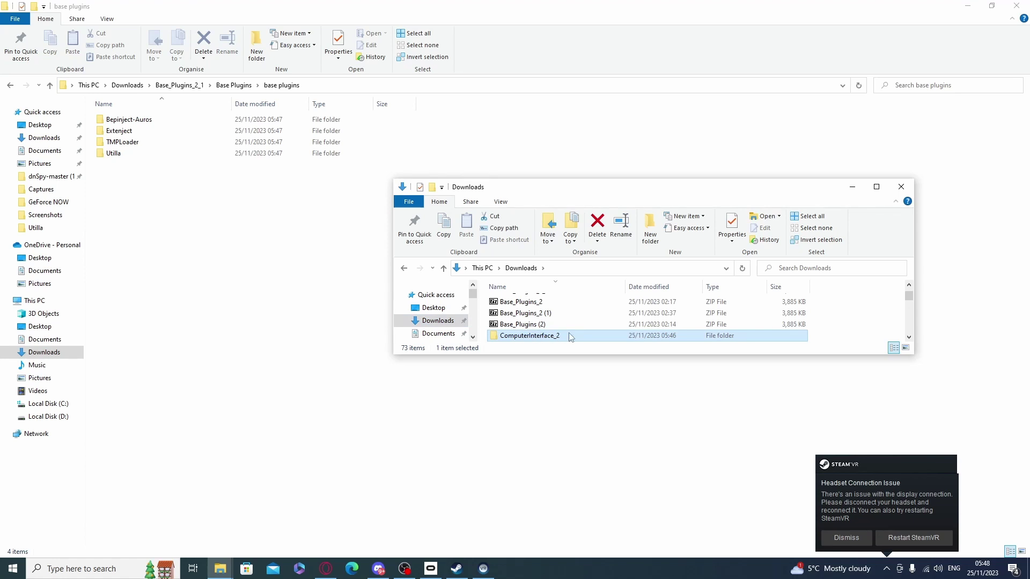
drag(570, 337, 143, 217)
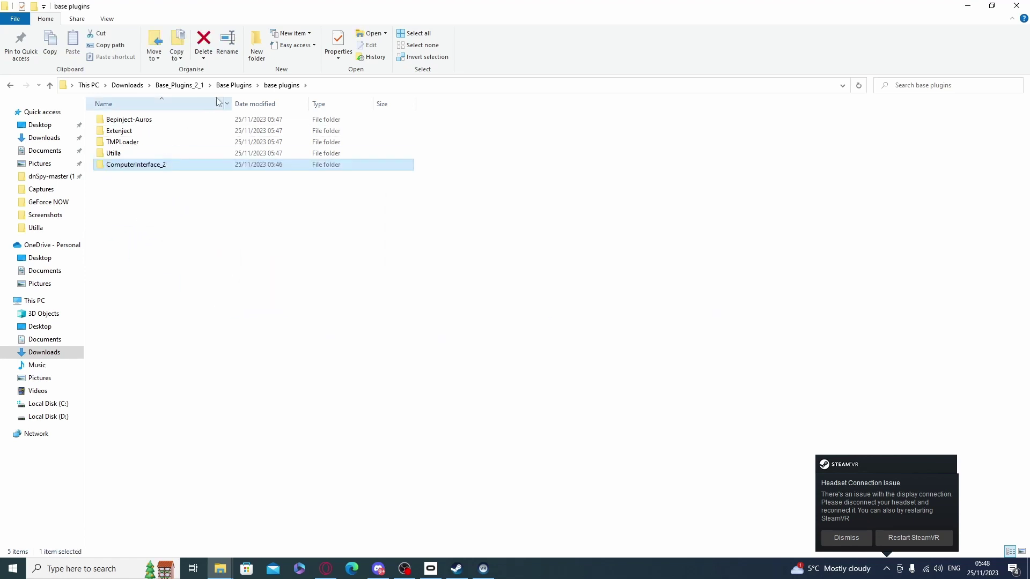
In the second File Explorer window, open the Steam folder in Program Files (x86) on Local Disk (C:).
click(267, 249)
key(alt+Tab)
scroll(444, 339, down, 7)
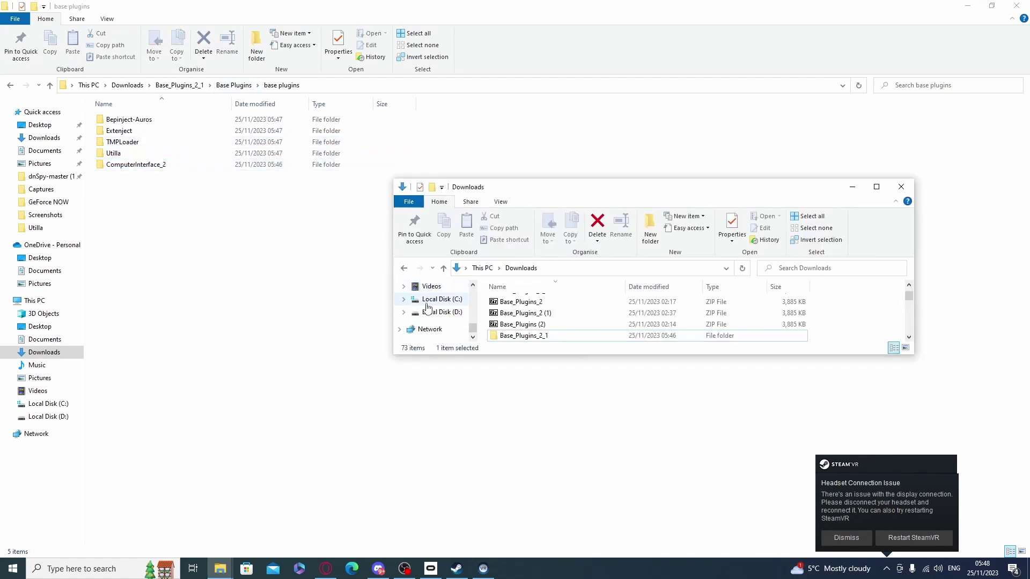
click(435, 299)
scroll(548, 321, up, 1)
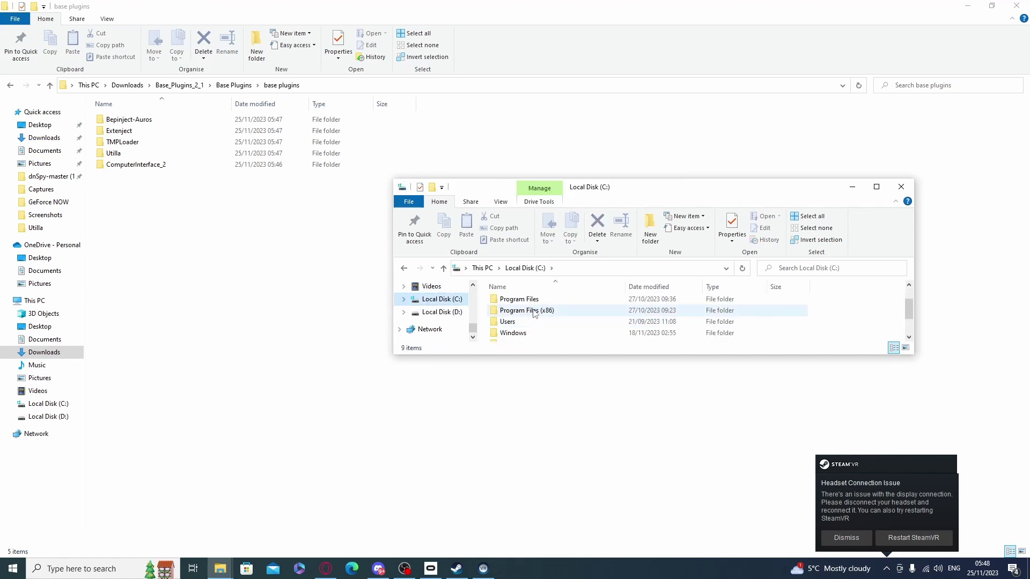
double_click(535, 312)
scroll(534, 314, down, 10)
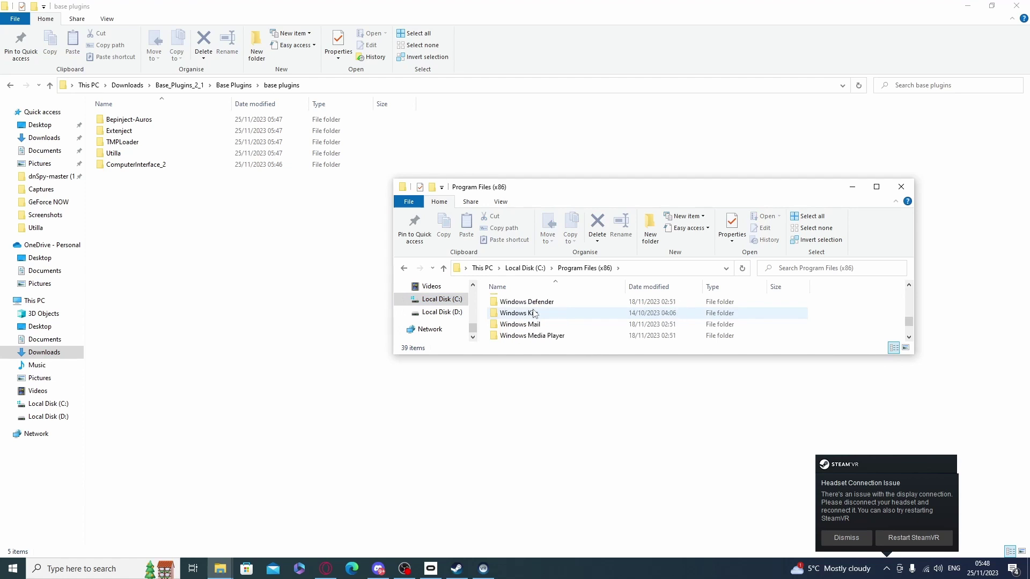
scroll(535, 314, down, 2)
scroll(507, 321, up, 5)
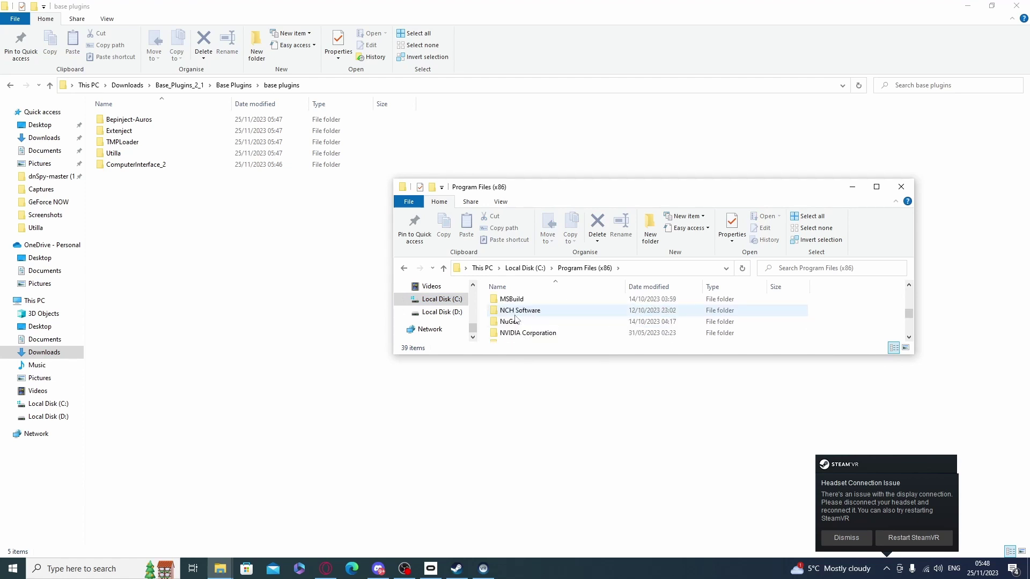
scroll(516, 320, down, 5)
scroll(515, 321, up, 4)
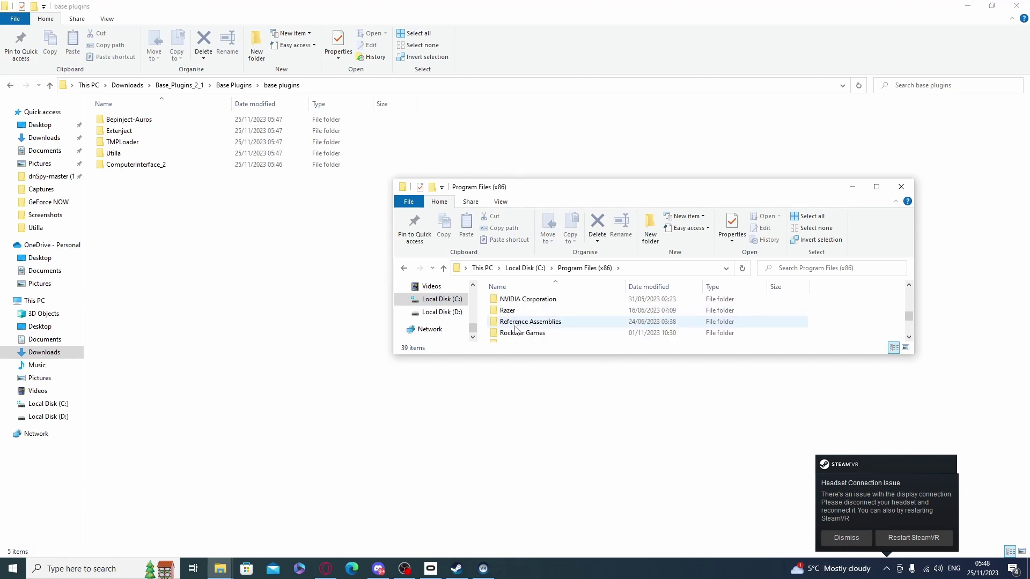
scroll(516, 329, down, 1)
double_click(515, 314)
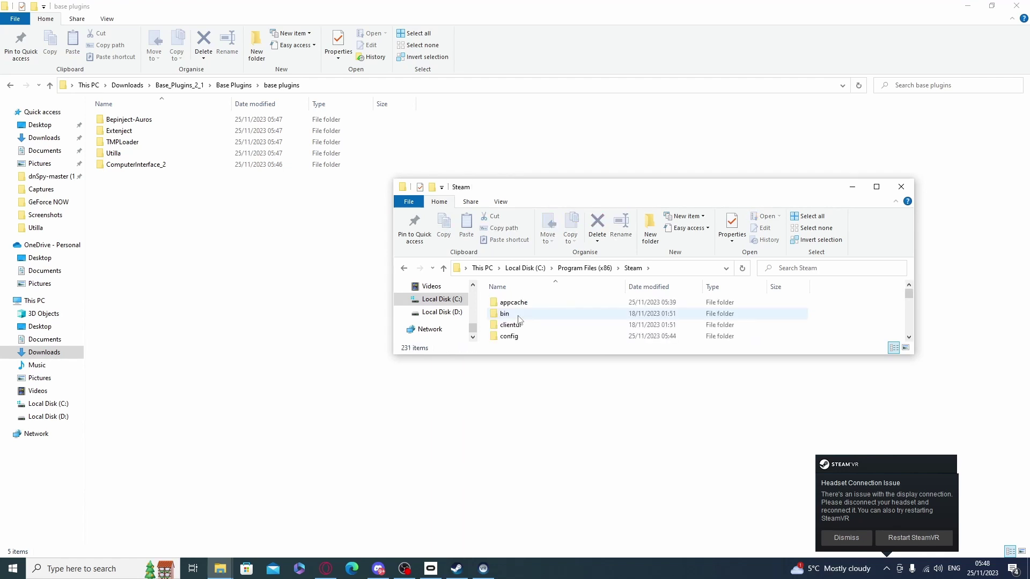
Open the Gorilla Tag game folder inside Steam's steamapps\common folder.
scroll(519, 320, up, 3)
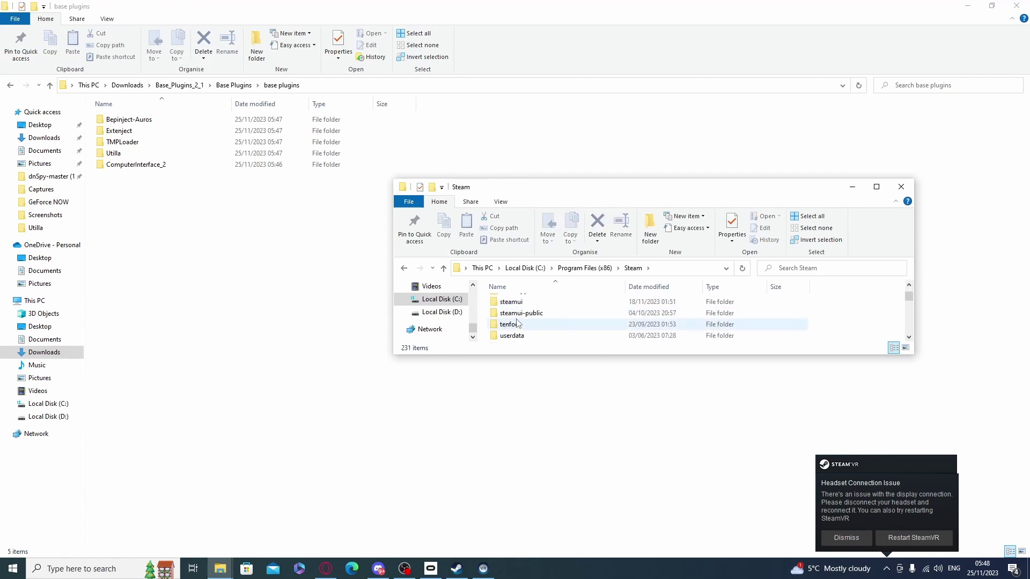
double_click(515, 325)
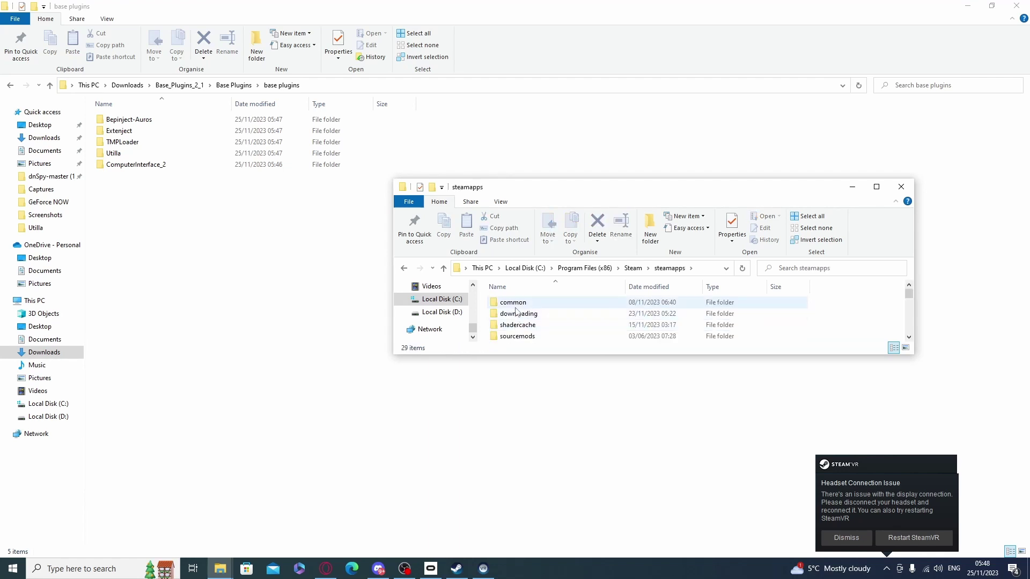
double_click(516, 306)
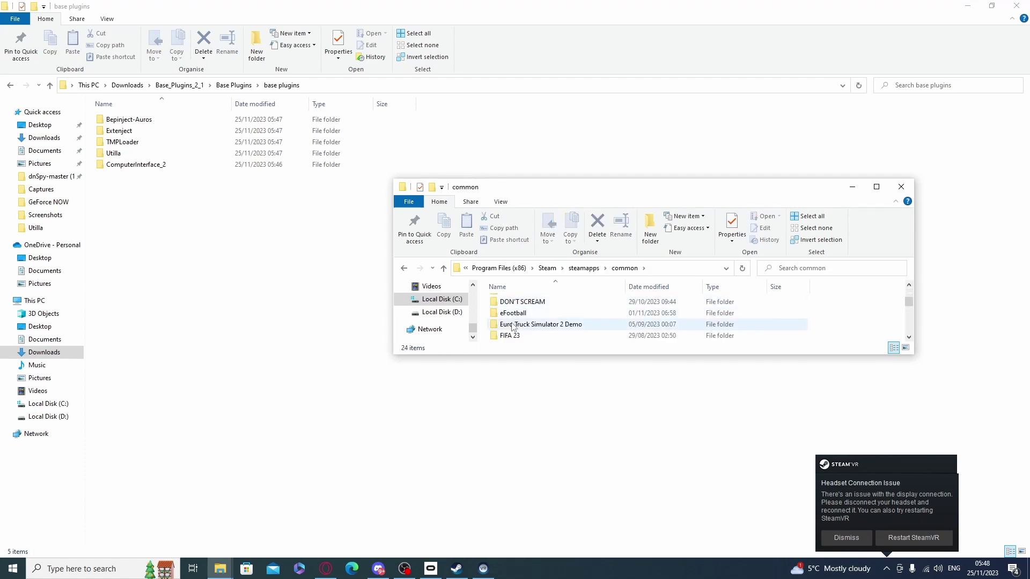
scroll(514, 327, down, 2)
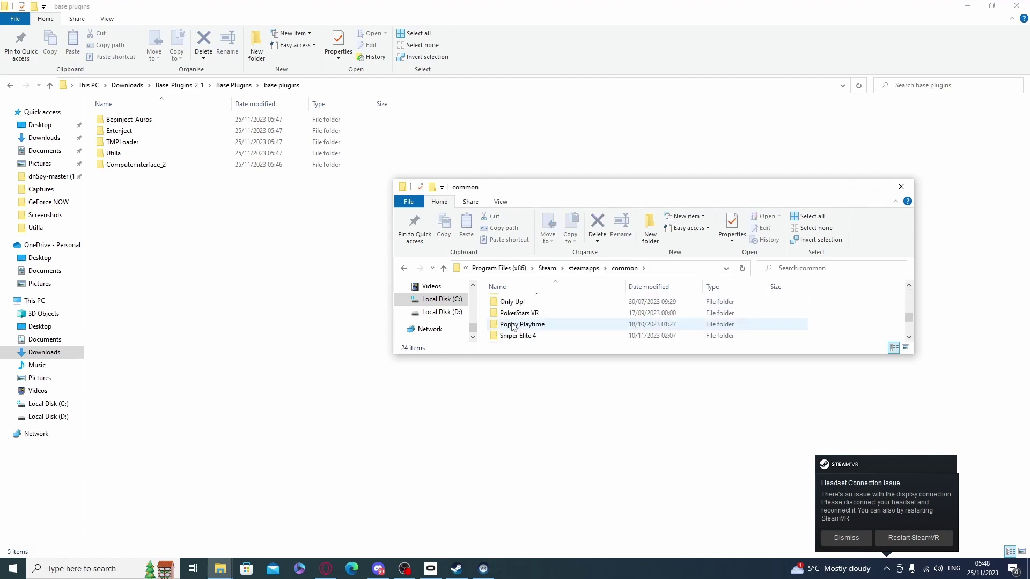
scroll(514, 327, up, 1)
double_click(518, 303)
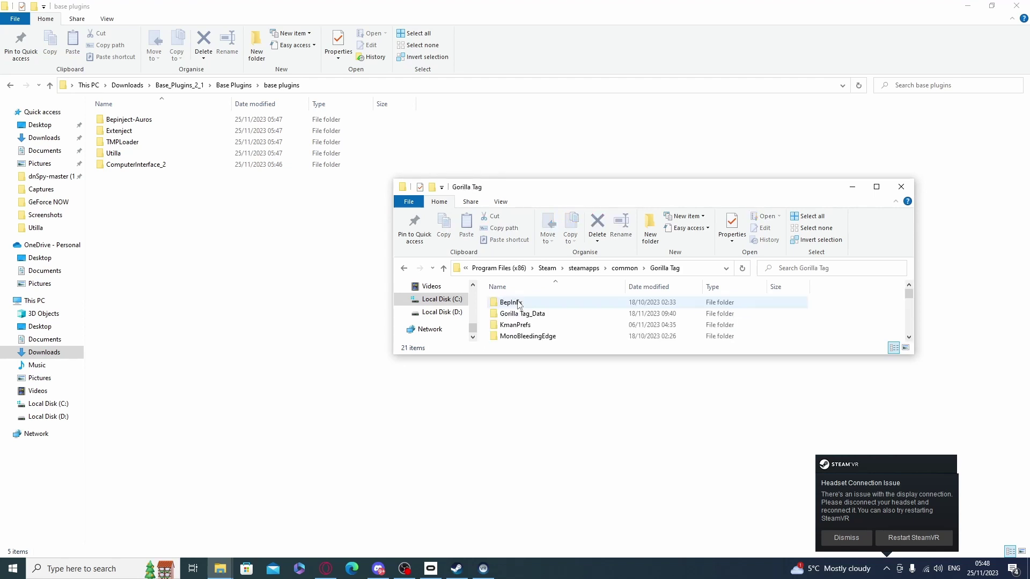
Open the BepInEx\plugins folder of the Gorilla Tag installation and move its window clear of the base plugins file list.
double_click(513, 302)
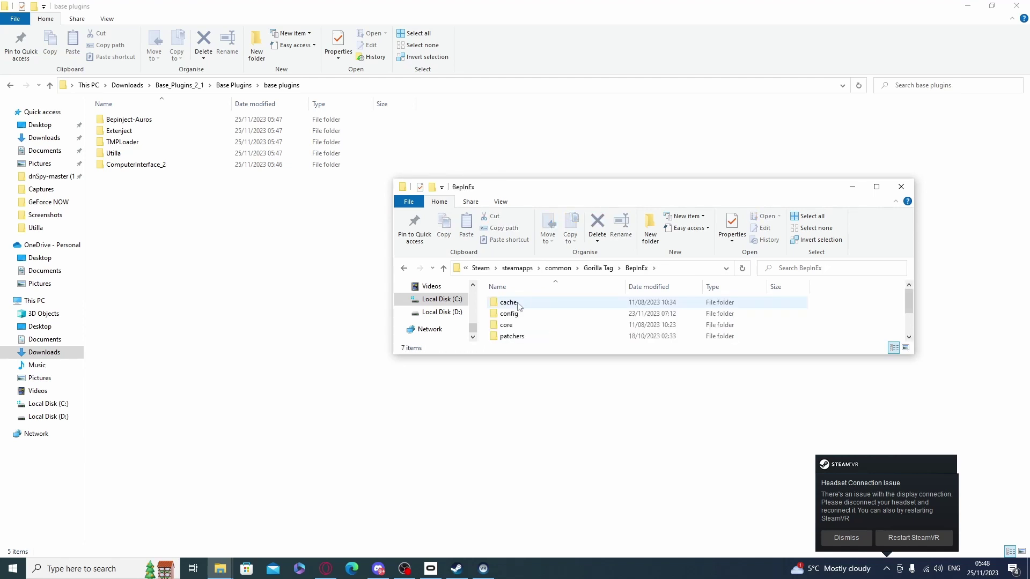
click(404, 268)
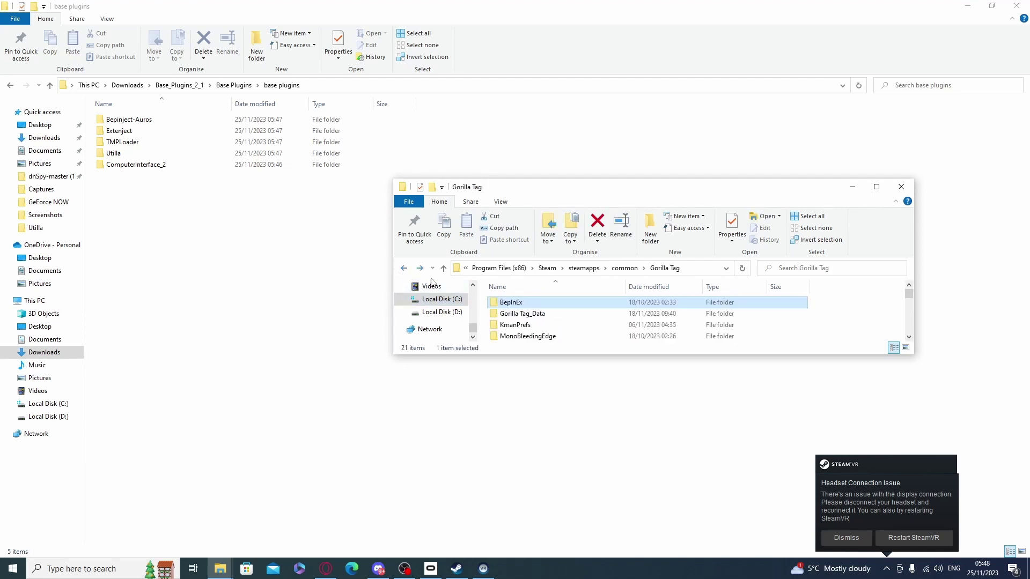
double_click(535, 302)
scroll(515, 316, down, 1)
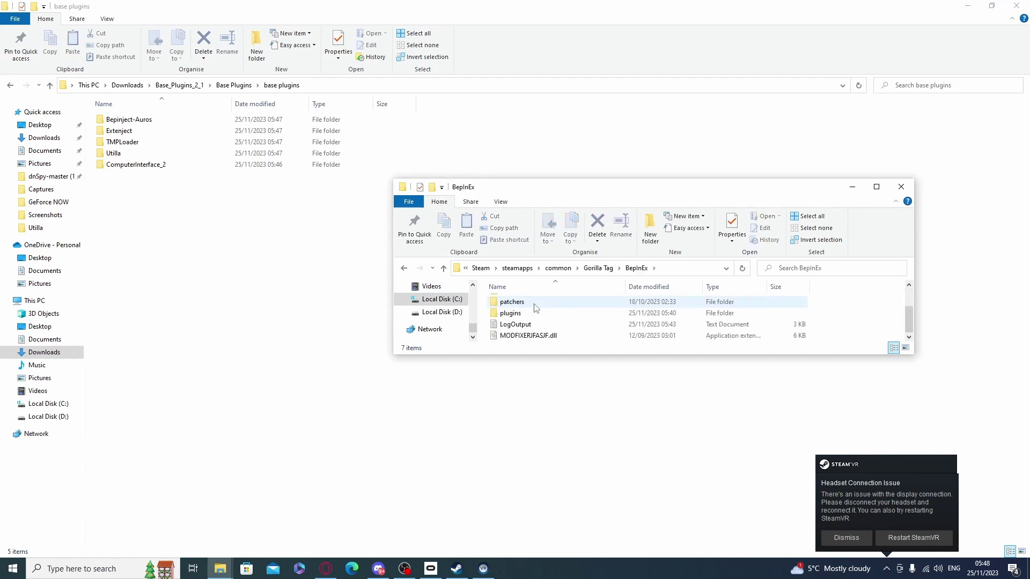
click(503, 313)
scroll(503, 317, down, 1)
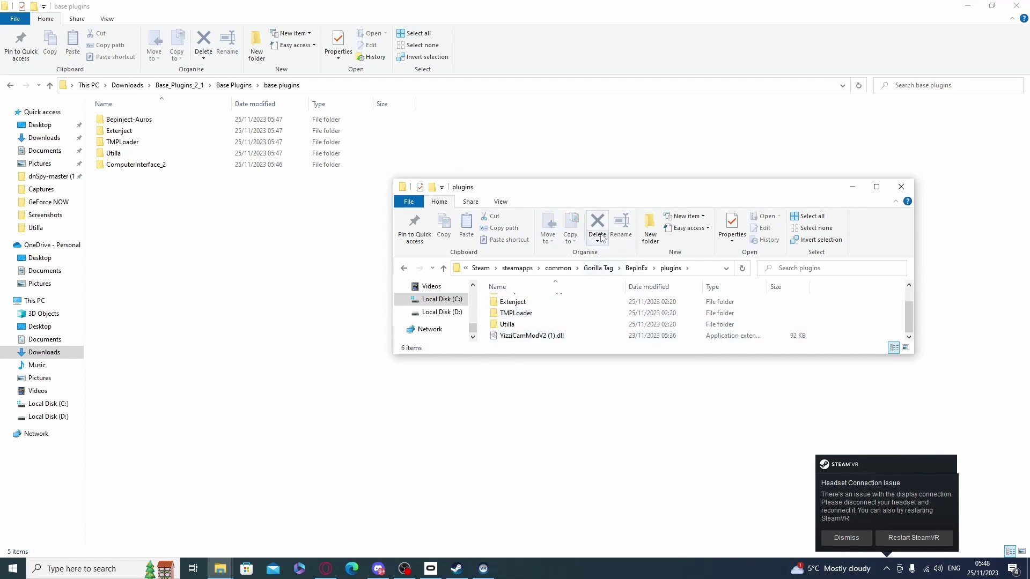
drag(617, 196, 661, 161)
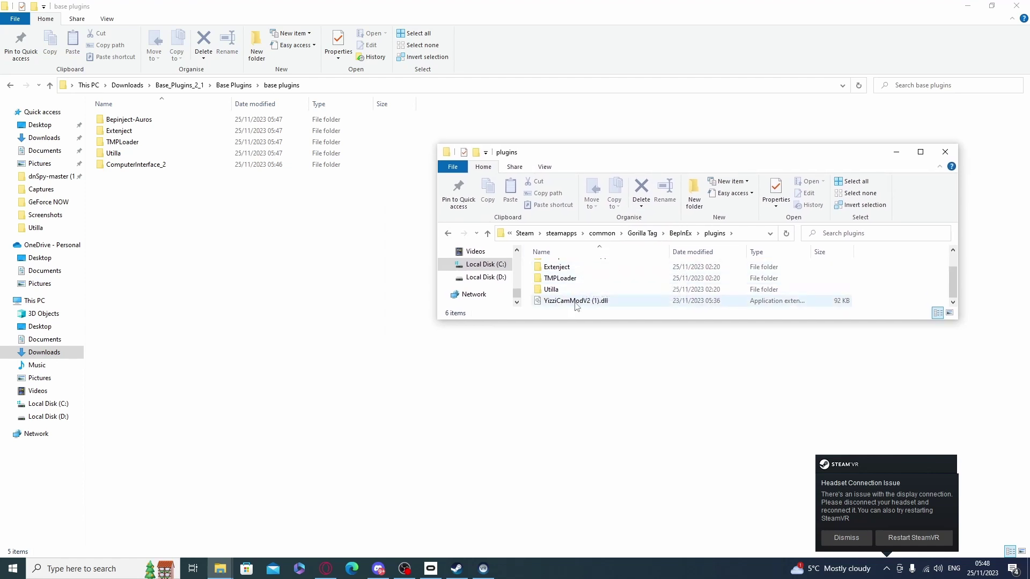
Switch to Discord, view the yizzis-camera-mod channel for the camera mod download, and return to File Explorer.
click(378, 569)
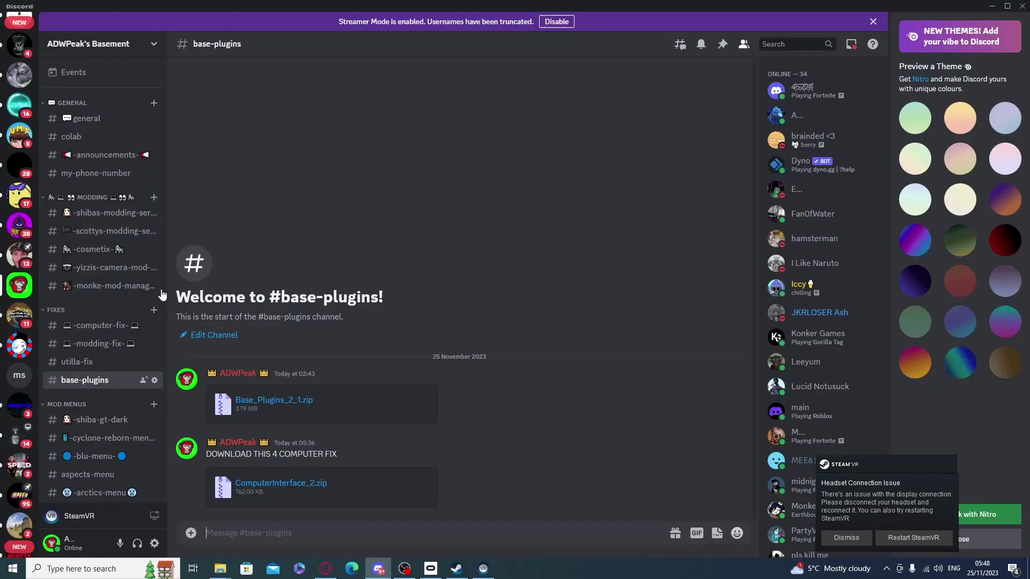
click(93, 271)
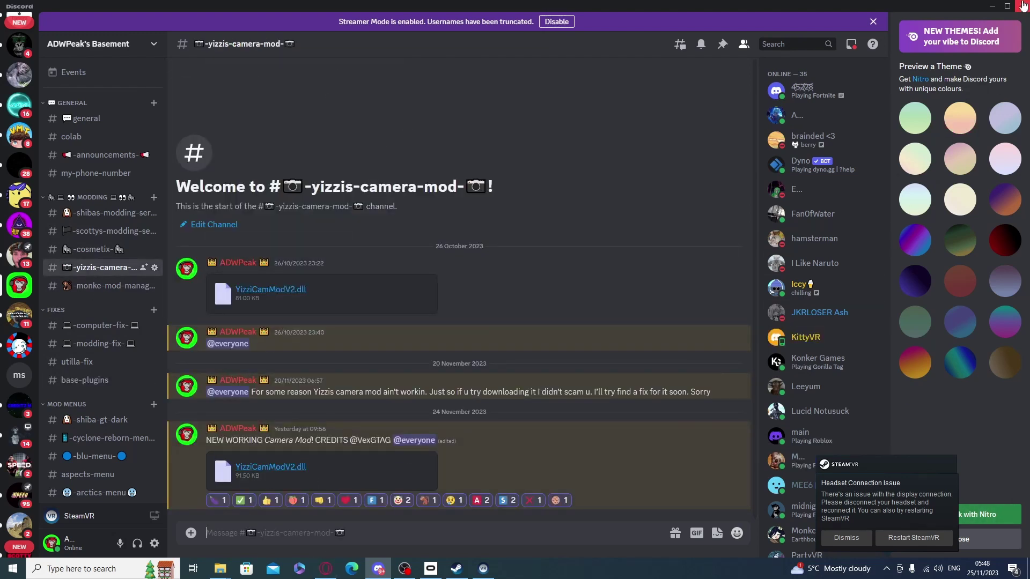
click(990, 9)
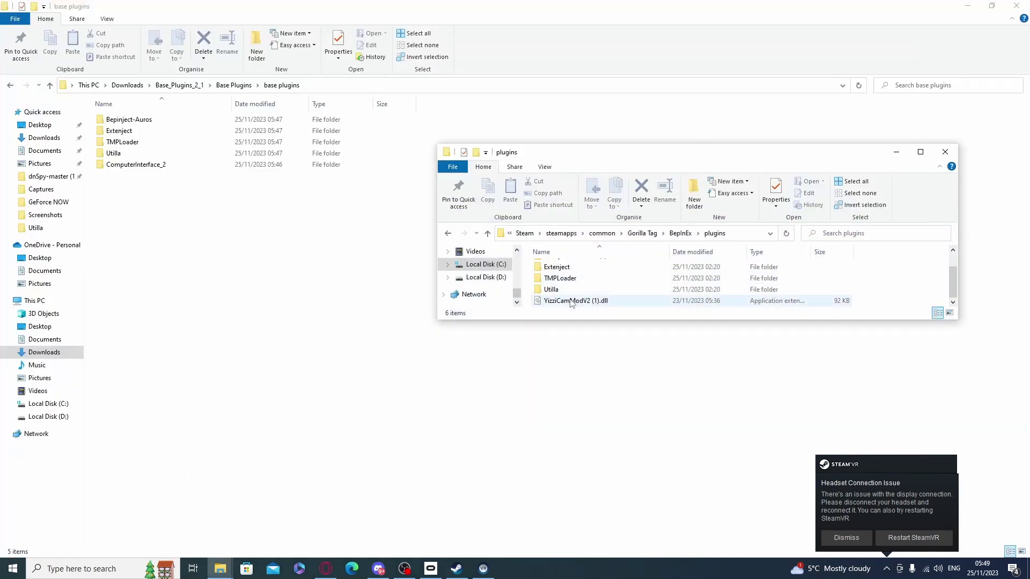
Recycle the Bepinject-Auros, ComputerInterface (2), Extenject, TMPLoader and Utilla folders from Gorilla Tag's plugins folder, keeping YizziCamModV2 (1).dll.
click(920, 153)
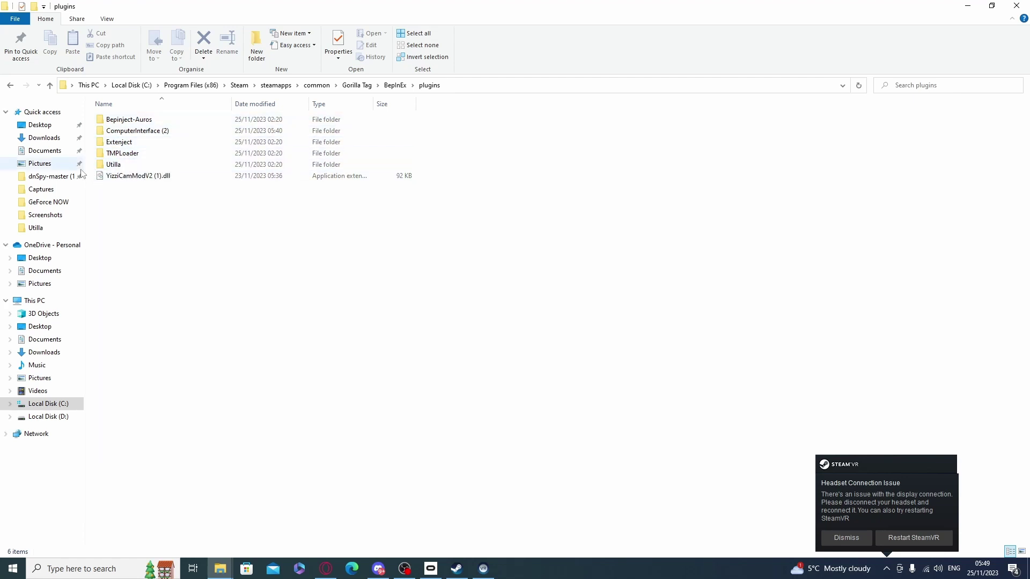
drag(95, 172, 133, 123)
key(BackSpace)
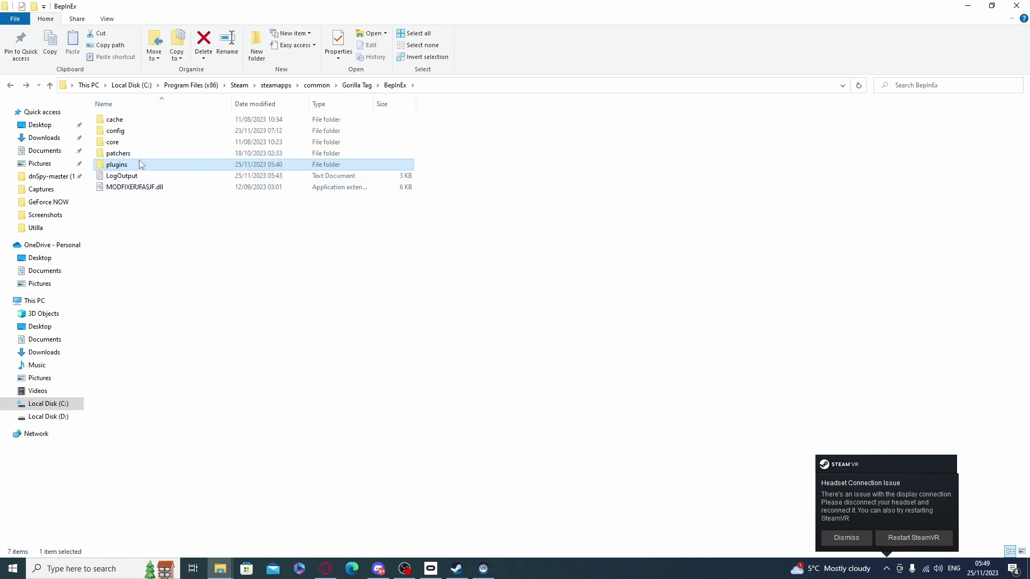
double_click(112, 168)
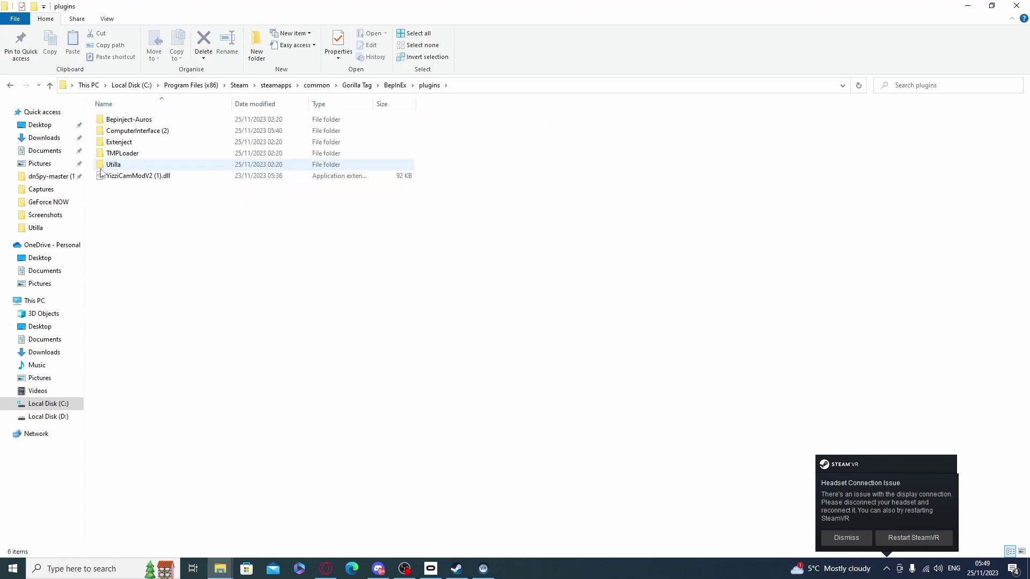
drag(94, 172, 121, 119)
click(206, 56)
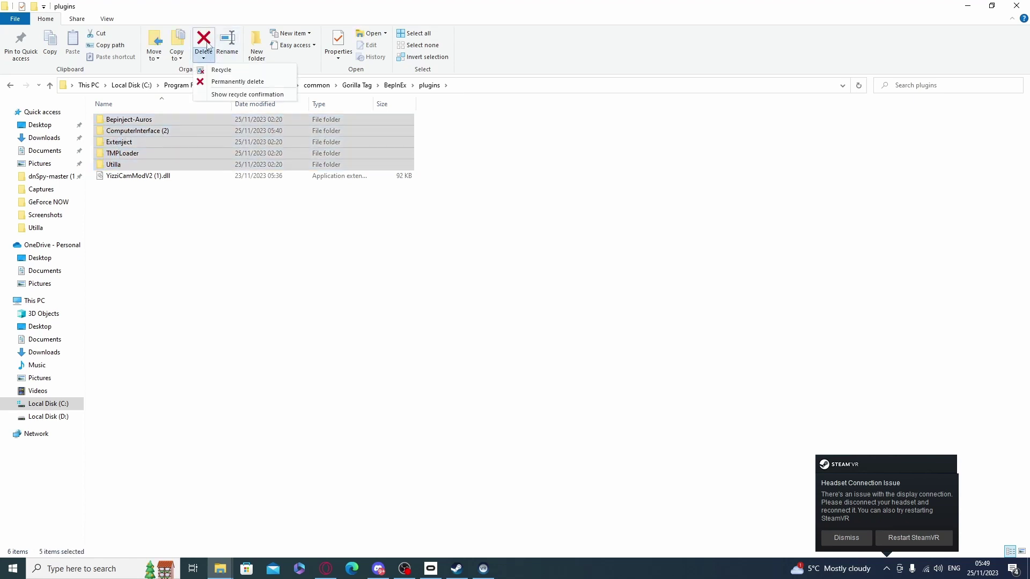
click(220, 70)
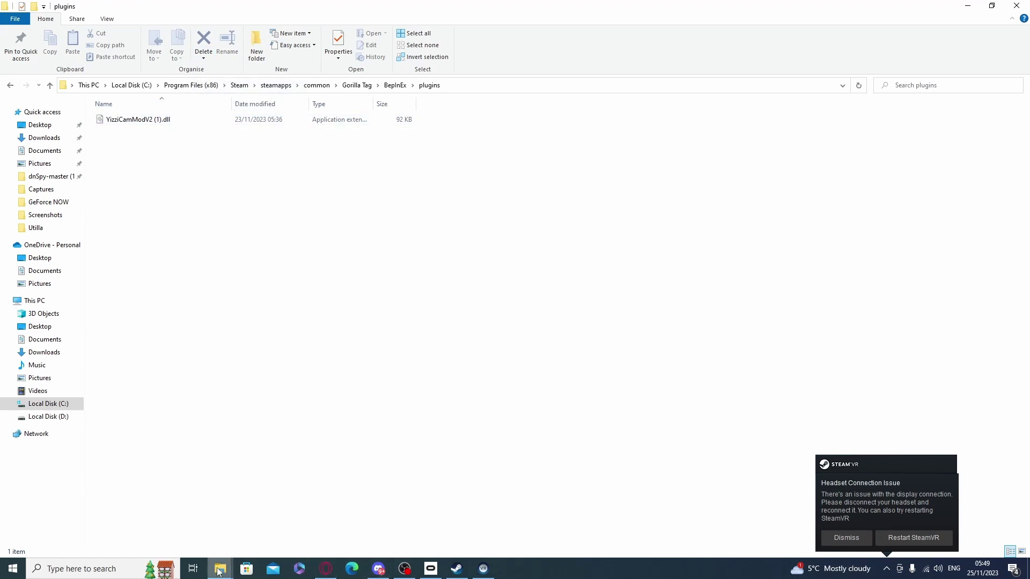
Move the Bepinject-Auros, Extenject, TMPLoader, Utilla and ComputerInterface_2 folders from base plugins into Gorilla Tag's plugins folder.
mouse_move(220, 571)
click(184, 533)
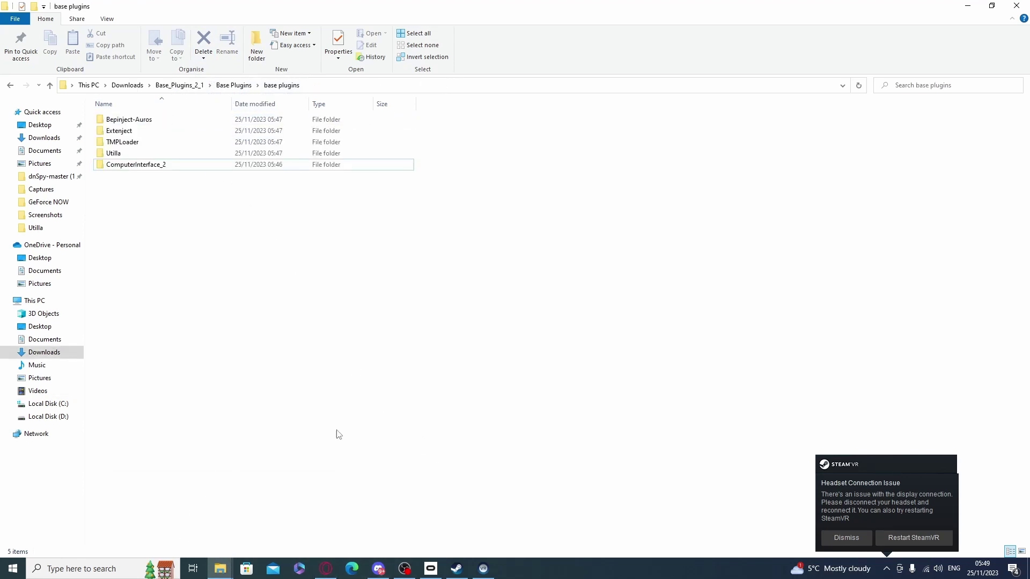
drag(502, 9, 622, 202)
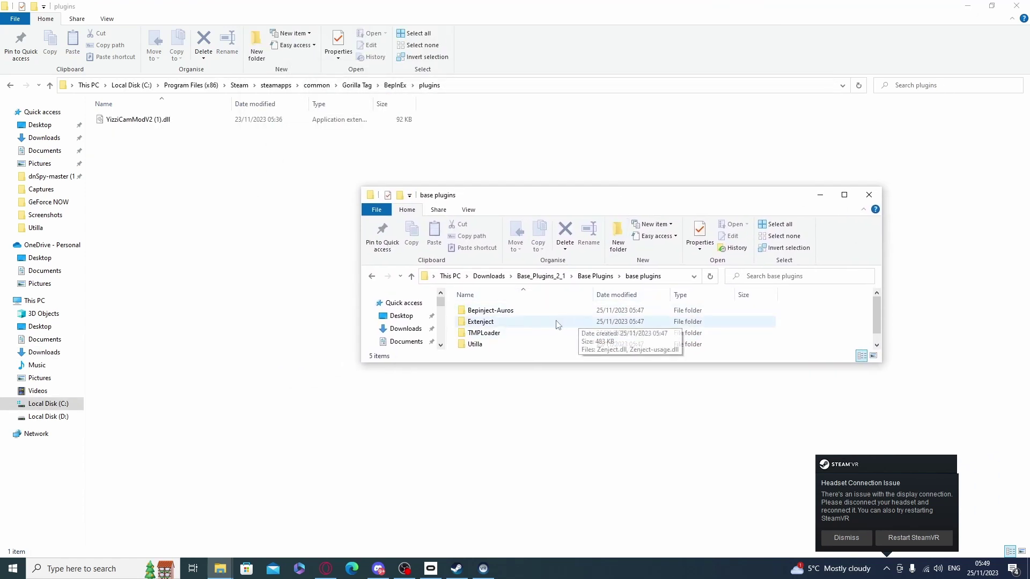
scroll(590, 313, down, 1)
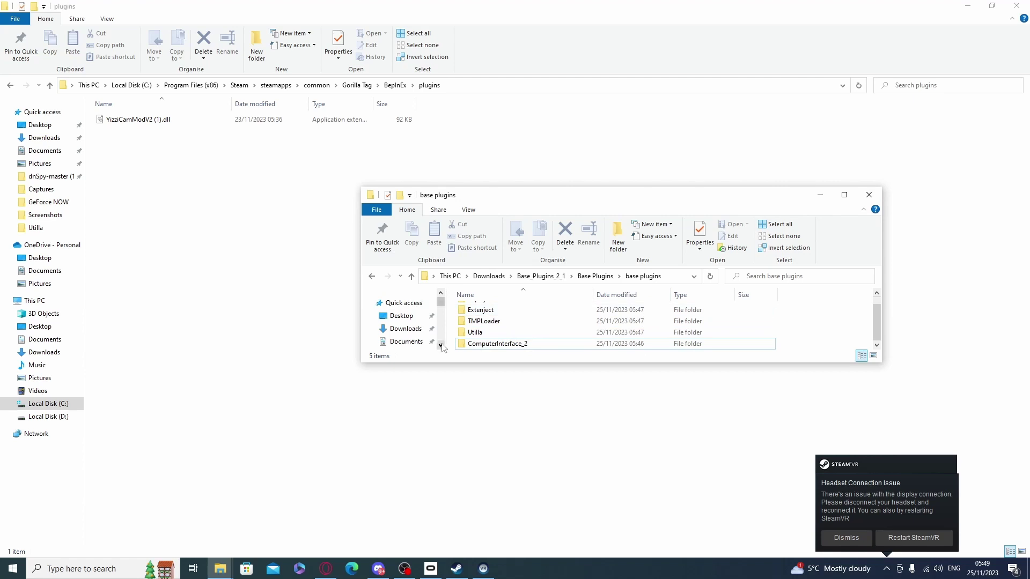
drag(452, 350, 169, 177)
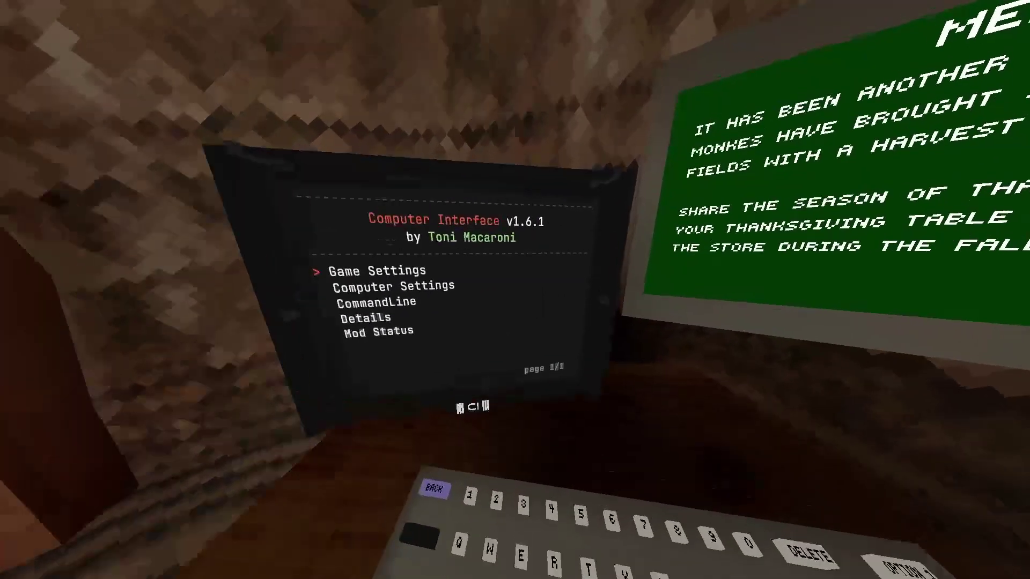
Switch to Gorilla Tag and open Game Settings from the Computer Interface main menu on the in-game computer.
key(Return)
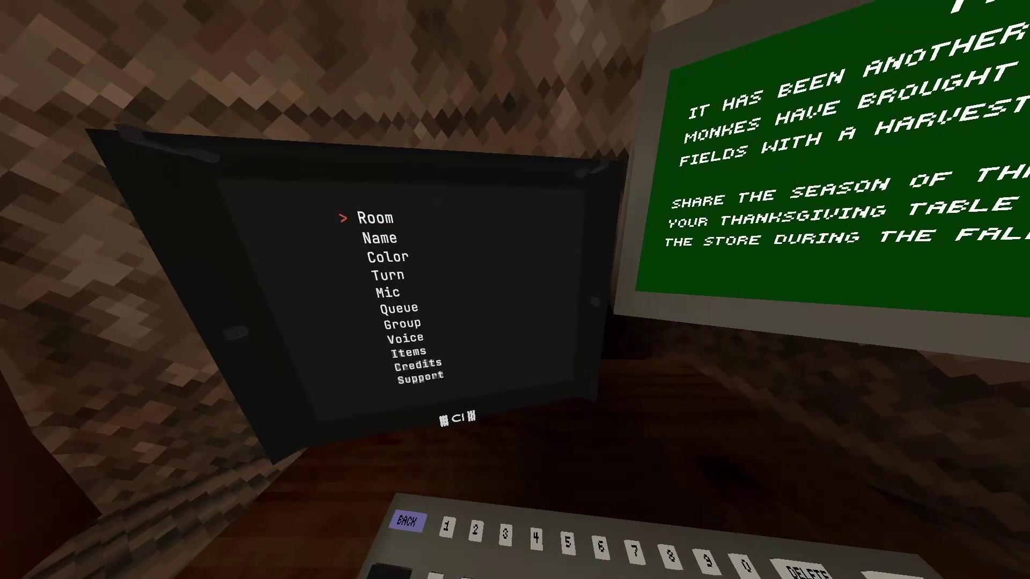